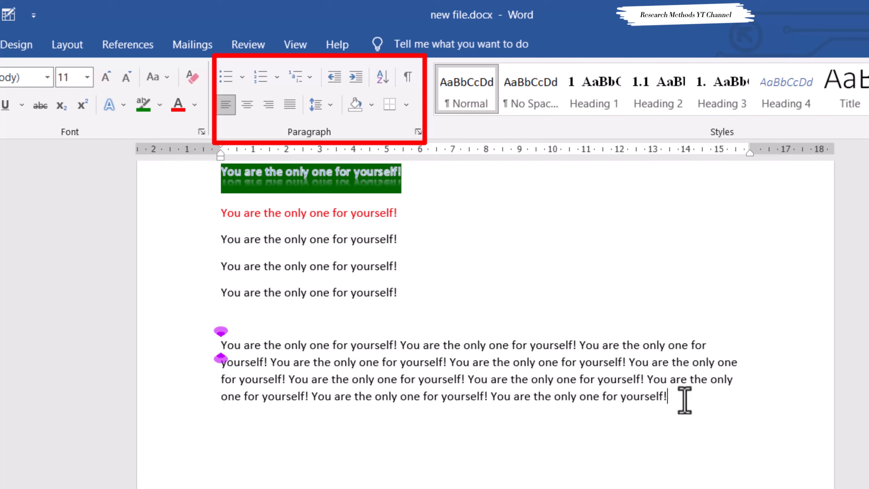
# Below the long paragraph, leave a blank line and add five separate lines reading "You are the only one for yourself!"
pyautogui.press('Return')
pyautogui.press('Return')
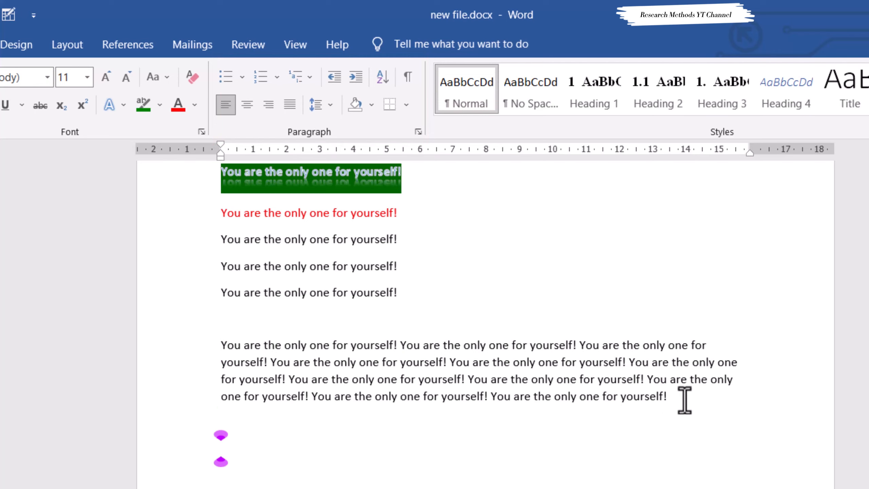
pyautogui.write('You are the only one for yourself!')
pyautogui.write('You are the only one for yourself!')
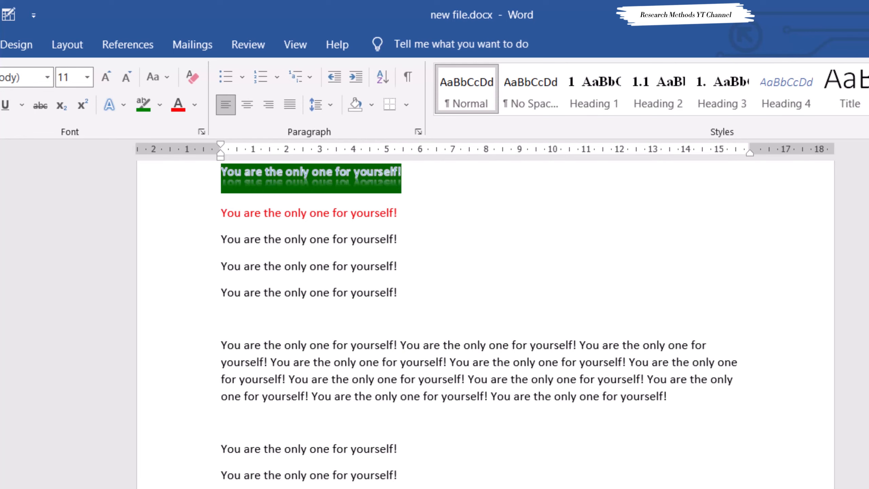
pyautogui.click(305, 476)
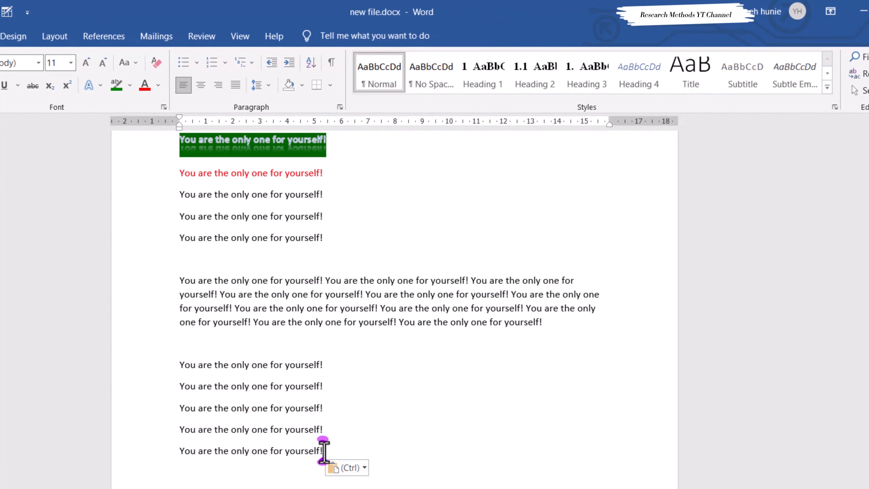
# Turn the five new lines into a bulleted list using the four-diamond bullet symbol
pyautogui.moveTo(322, 456); pyautogui.dragTo(178, 364)
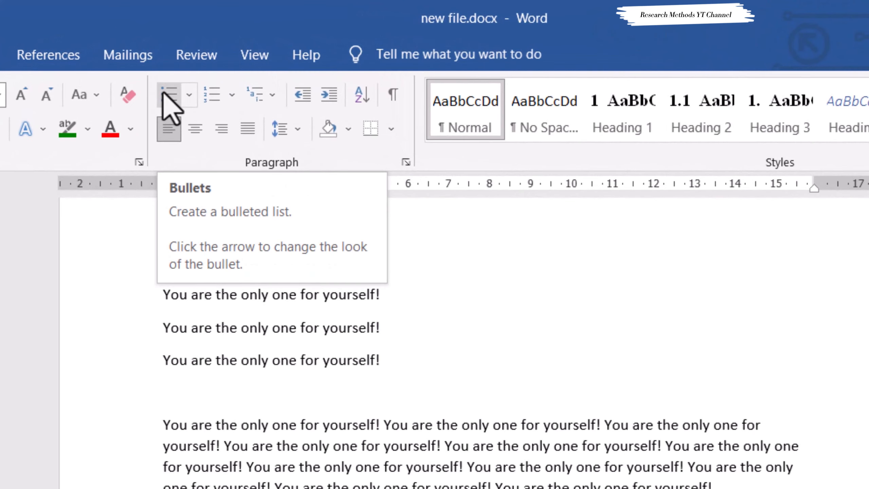
pyautogui.click(168, 94)
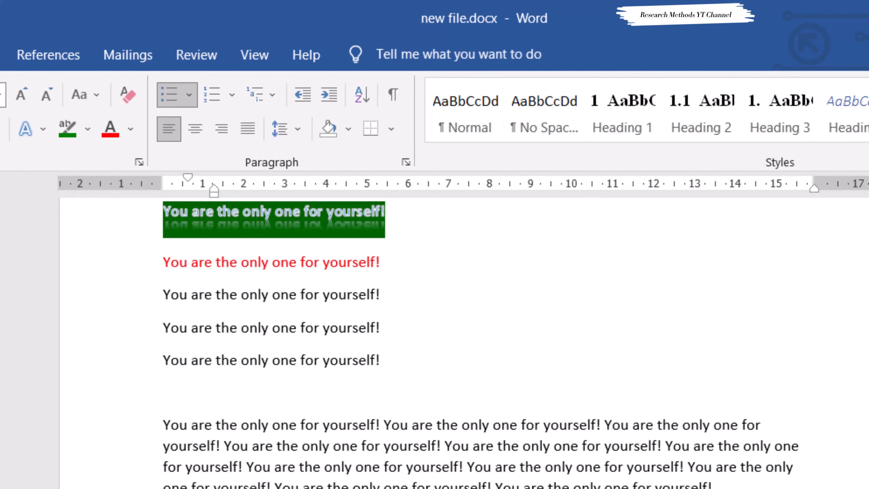
pyautogui.click(189, 95)
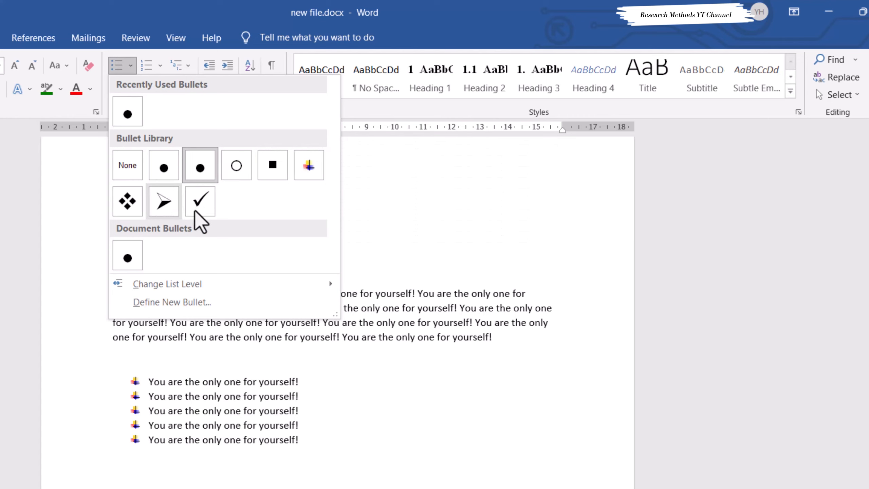
pyautogui.click(129, 206)
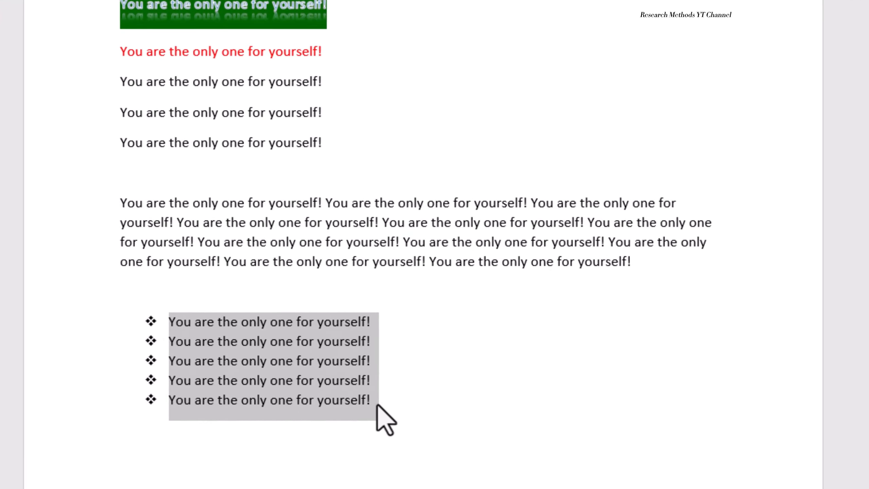
# Copy the five-item bulleted list and paste a duplicate below it, separated by a blank line
pyautogui.rightClick(294, 368)
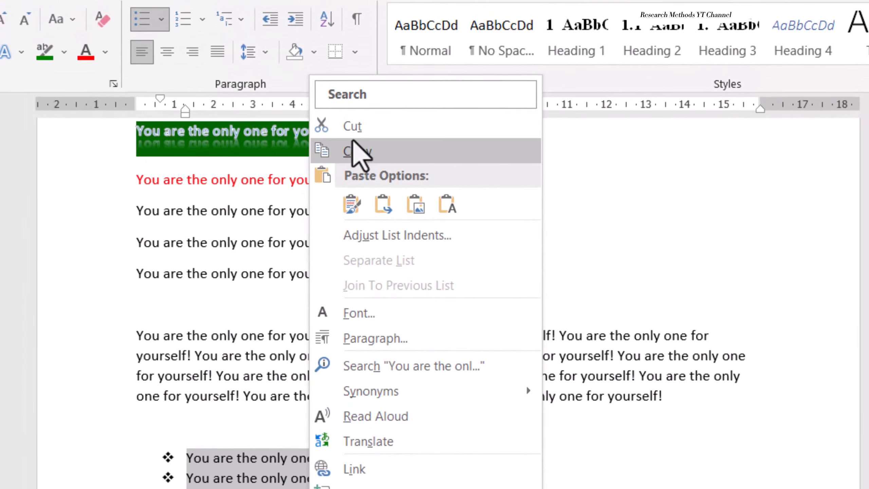
pyautogui.click(358, 151)
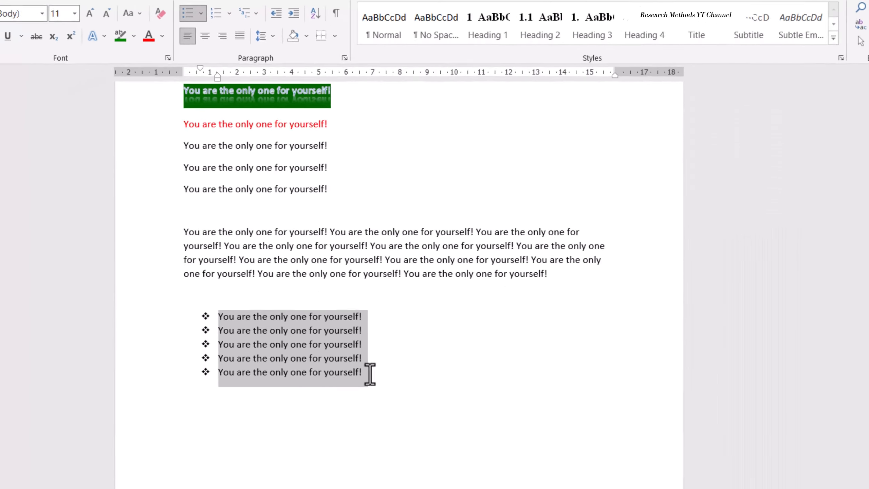
pyautogui.click(369, 373)
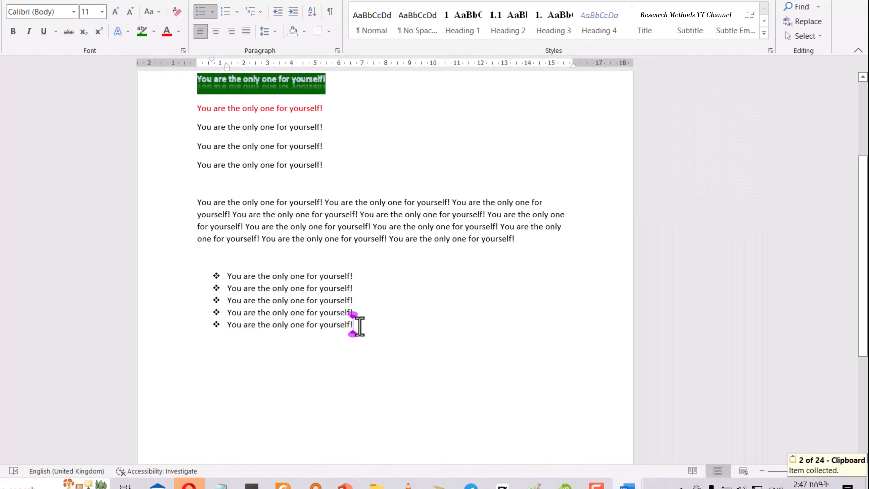
pyautogui.press('Return')
pyautogui.press('Return')
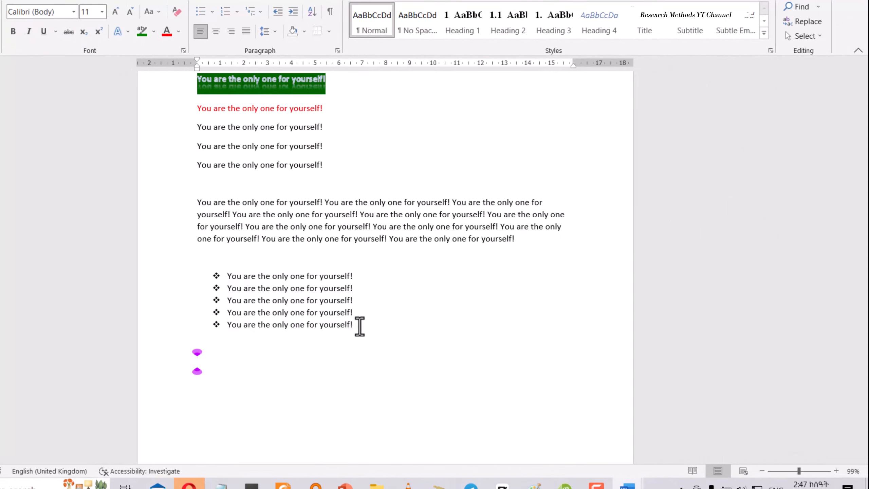
pyautogui.hotkey('ctrl', 'v')
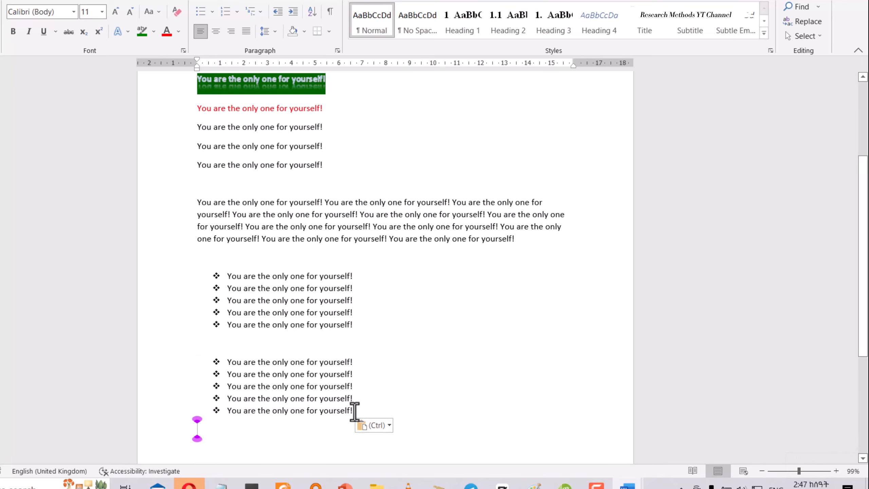
# Convert the duplicated lower list to a numbered list in the a) b) c) format
pyautogui.moveTo(352, 409); pyautogui.dragTo(217, 360)
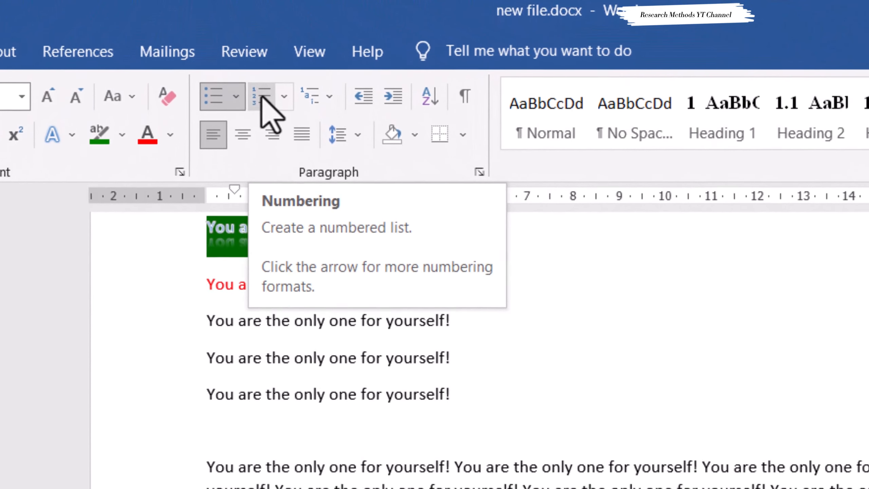
pyautogui.click(262, 107)
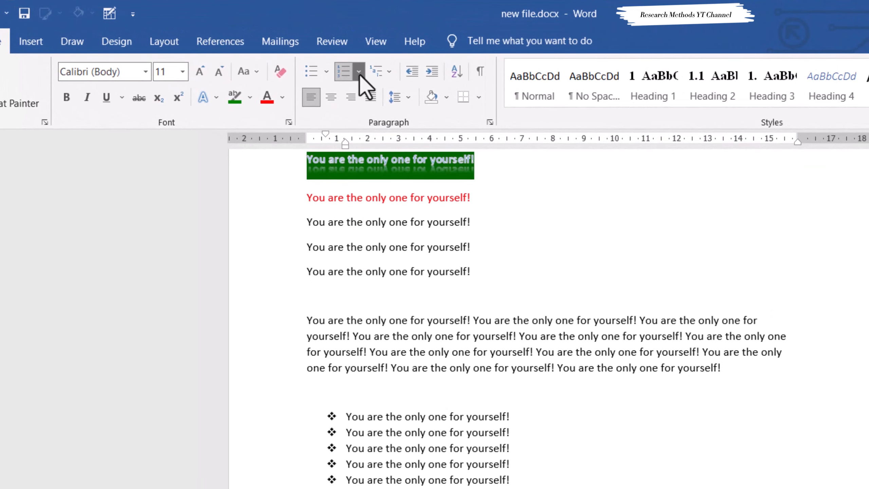
pyautogui.click(358, 72)
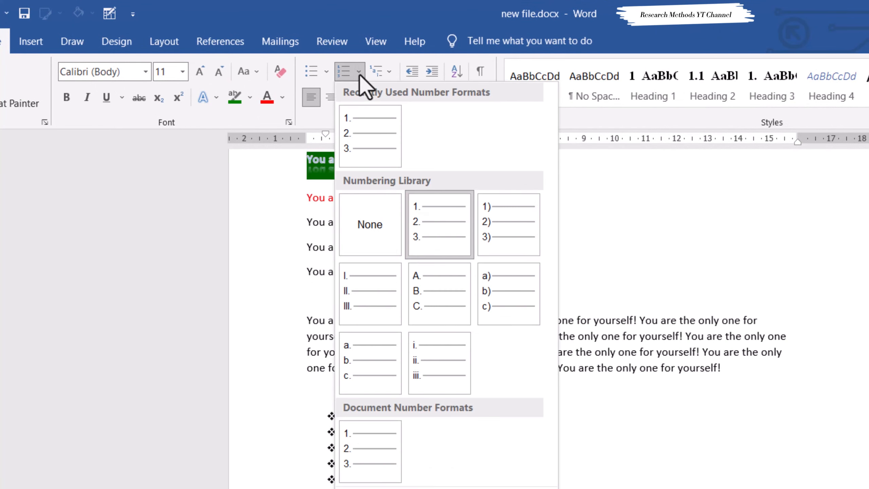
pyautogui.click(358, 72)
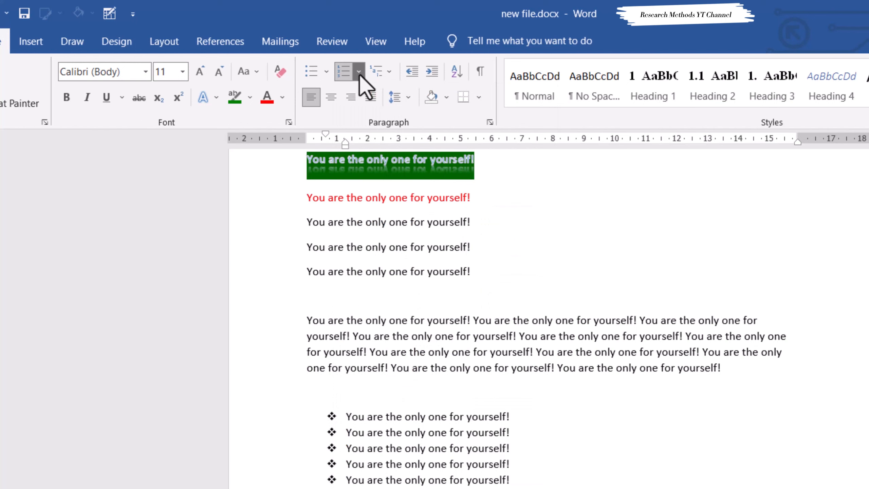
pyautogui.click(359, 71)
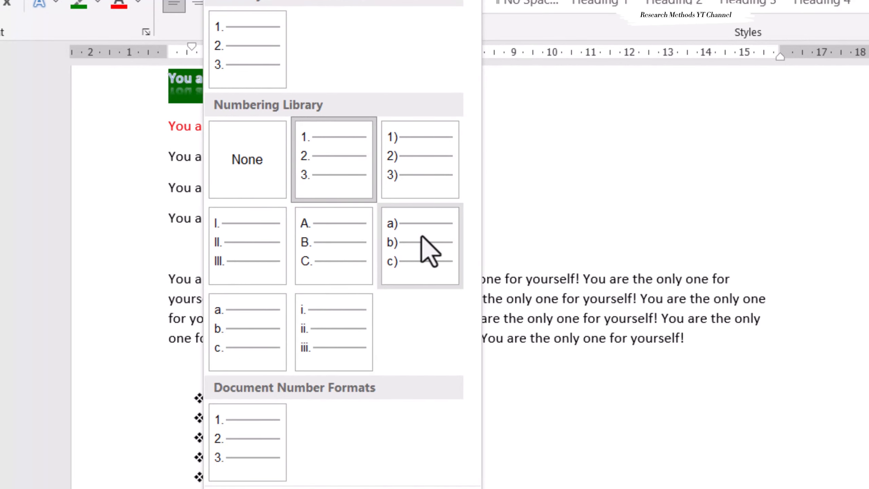
pyautogui.click(416, 254)
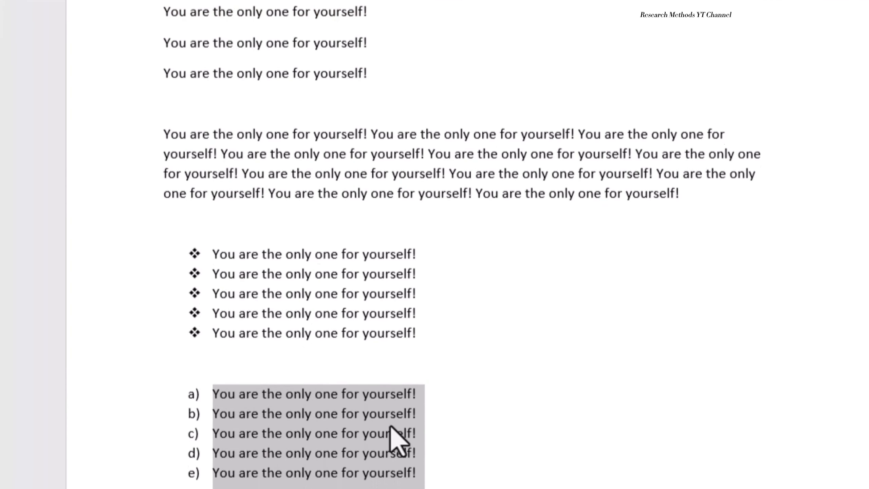
pyautogui.click(204, 339)
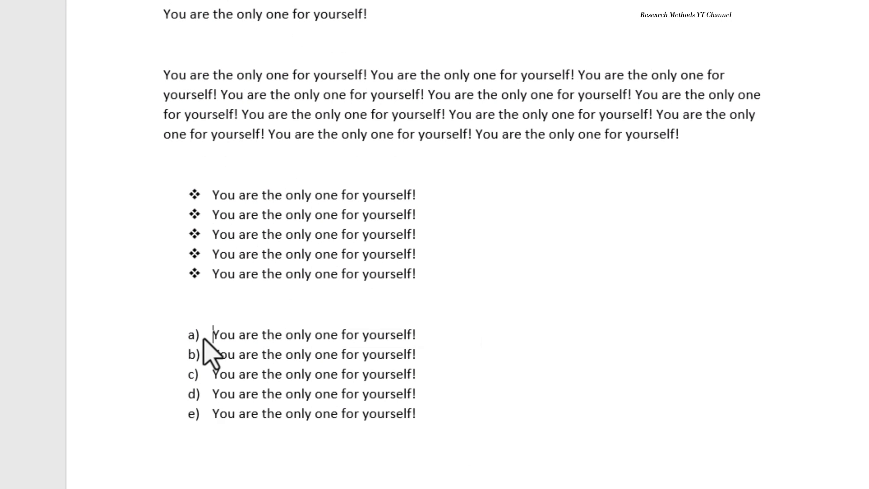
pyautogui.moveTo(428, 418); pyautogui.dragTo(198, 337)
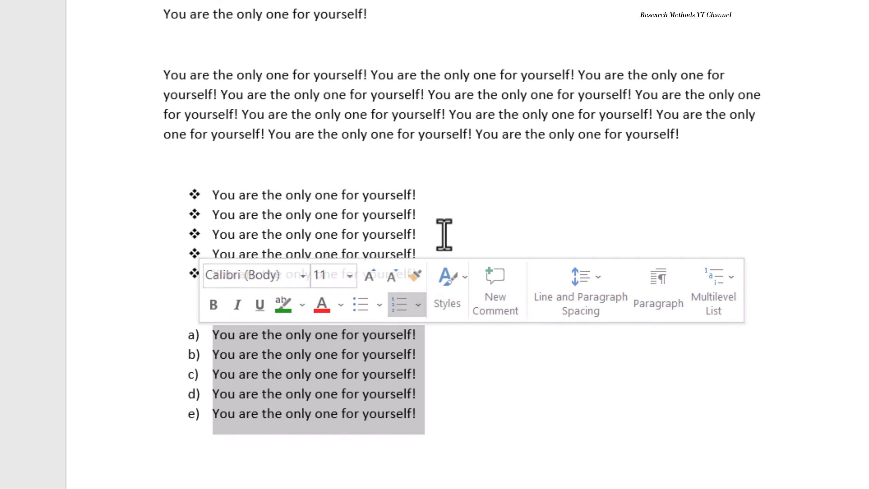
pyautogui.click(423, 270)
pyautogui.moveTo(418, 272); pyautogui.dragTo(151, 189)
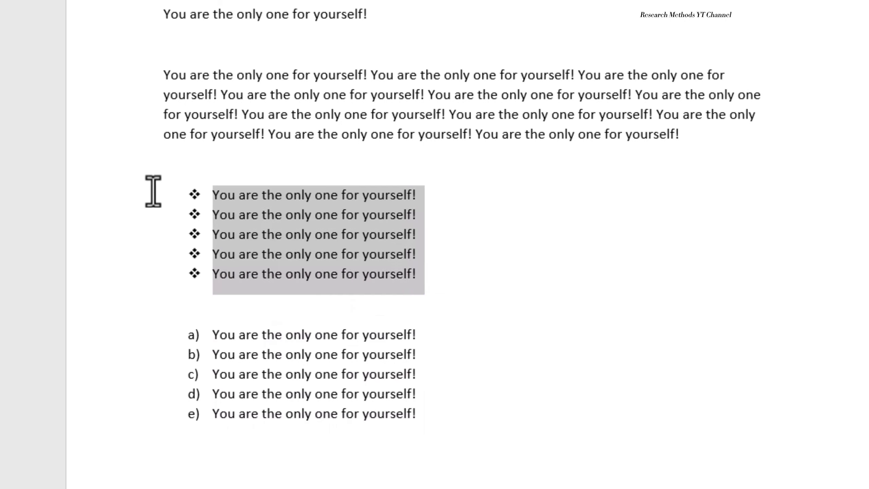
pyautogui.click(516, 349)
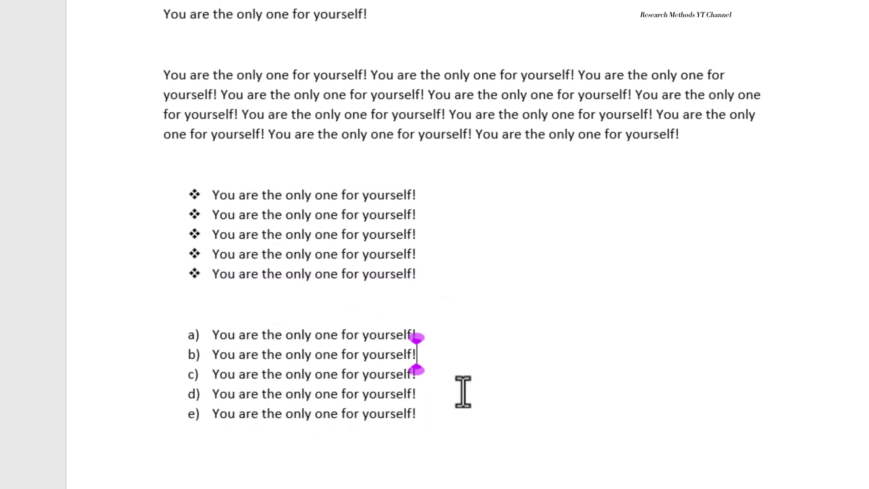
pyautogui.click(423, 412)
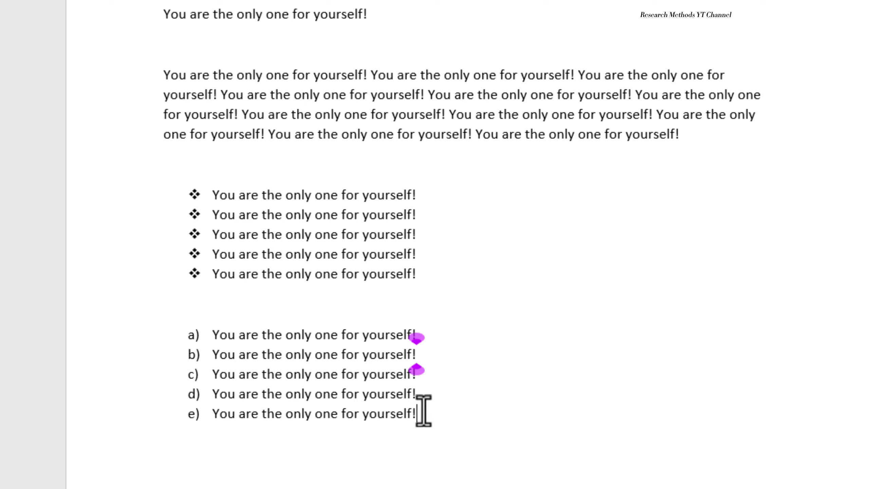
pyautogui.click(322, 334)
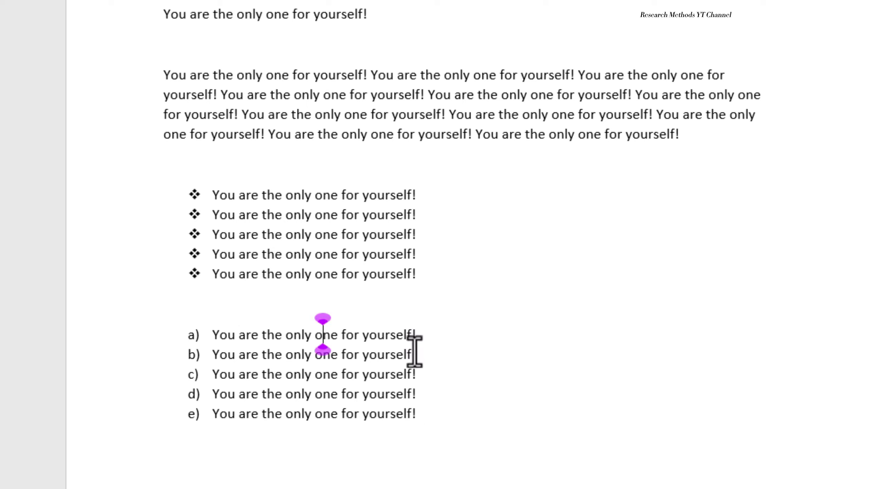
# Apply the 1) a) i) multilevel list format to the second item, b), of the lettered list
pyautogui.moveTo(416, 352); pyautogui.dragTo(190, 338)
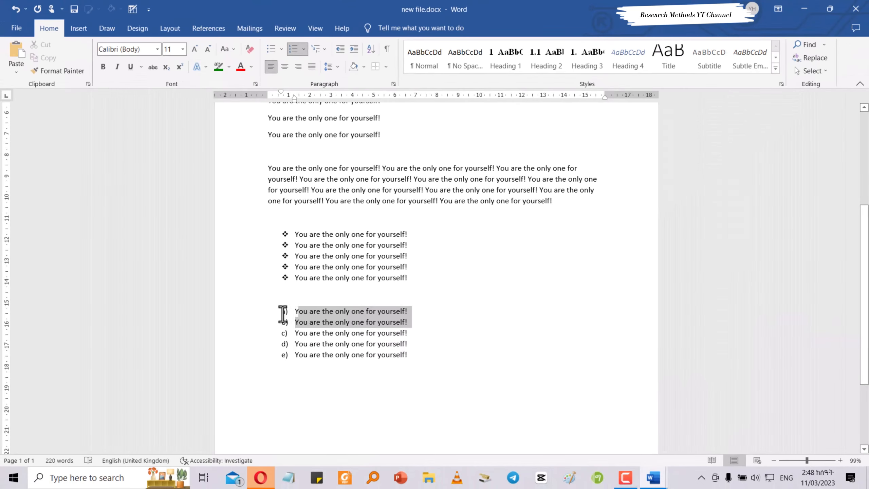
pyautogui.moveTo(283, 314); pyautogui.dragTo(280, 320)
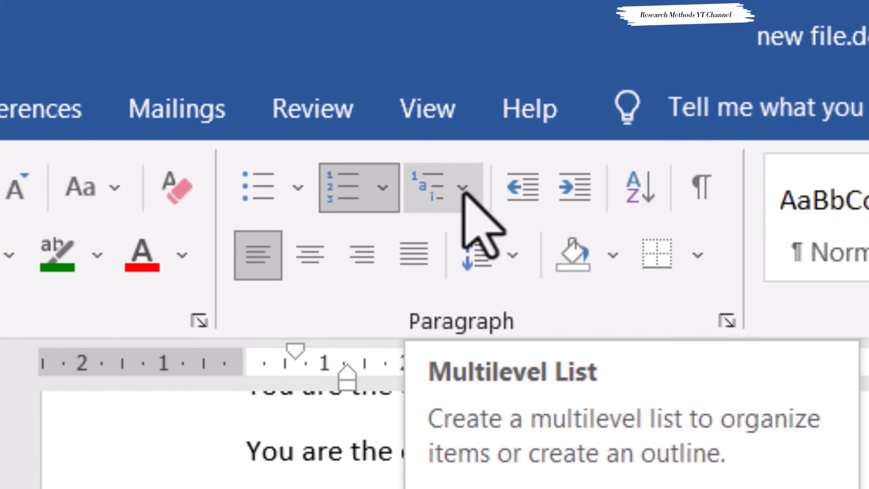
pyautogui.click(435, 187)
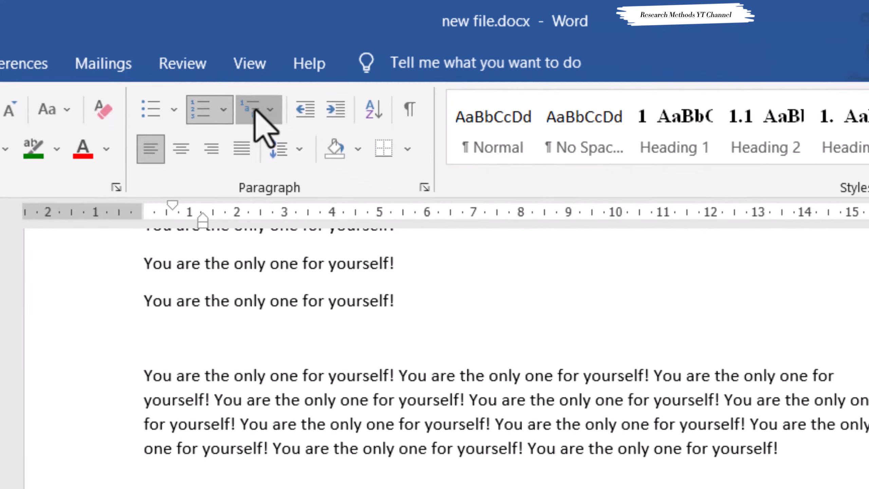
pyautogui.click(435, 187)
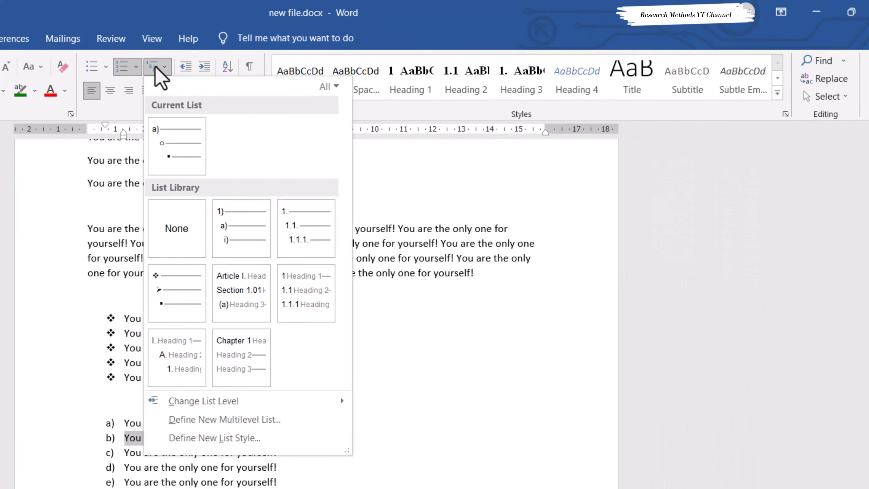
pyautogui.click(154, 66)
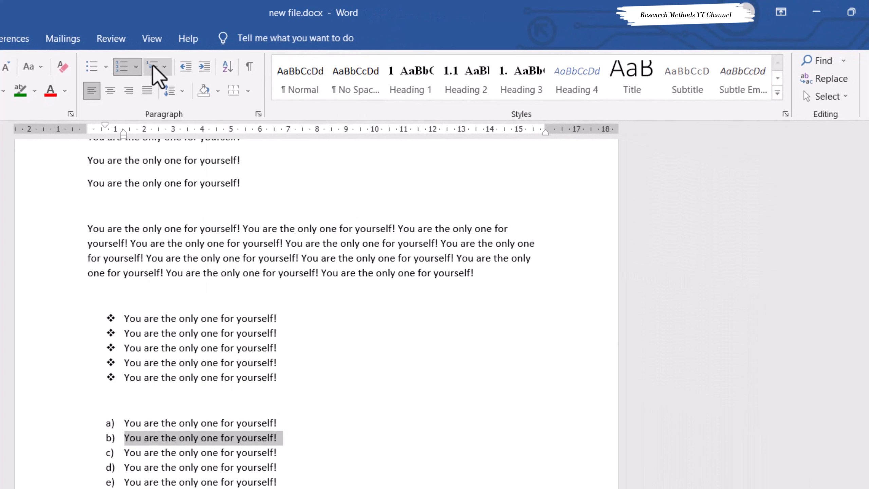
pyautogui.click(156, 67)
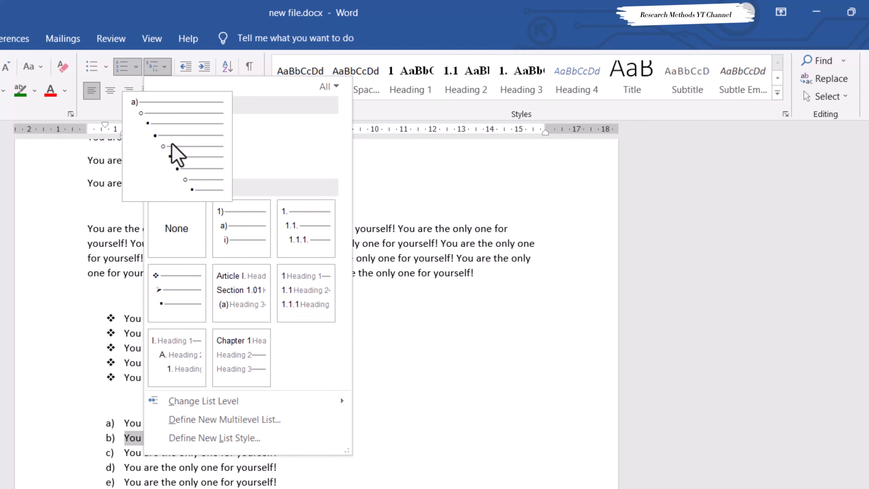
pyautogui.click(172, 146)
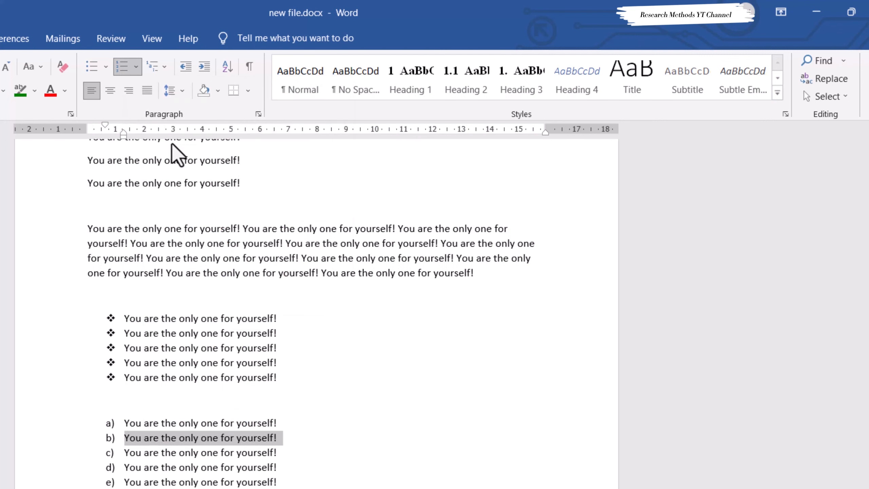
pyautogui.click(167, 70)
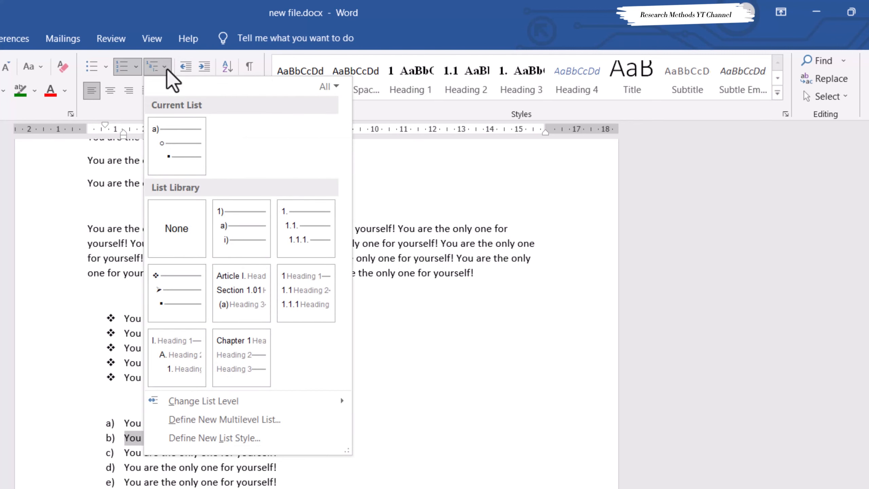
pyautogui.click(231, 222)
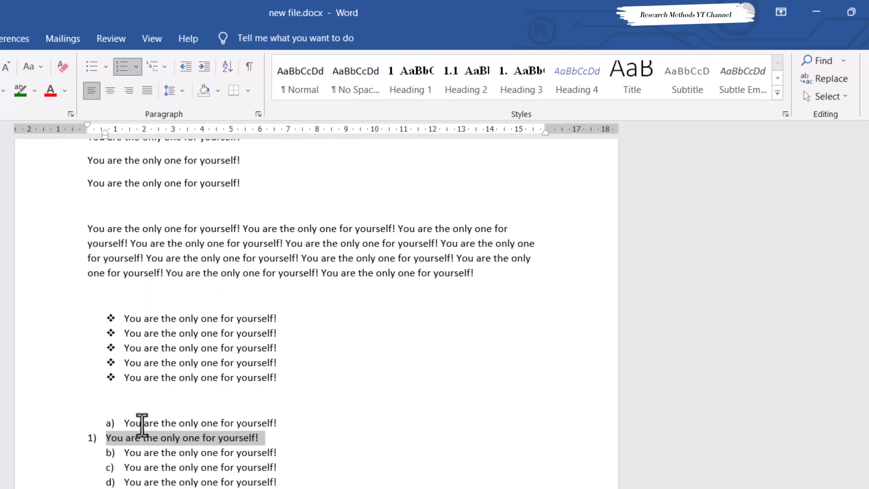
# Preview the multilevel list formats in the List Library, including the 1. / 1.1. / 1.1.1. format, without applying one
pyautogui.click(165, 67)
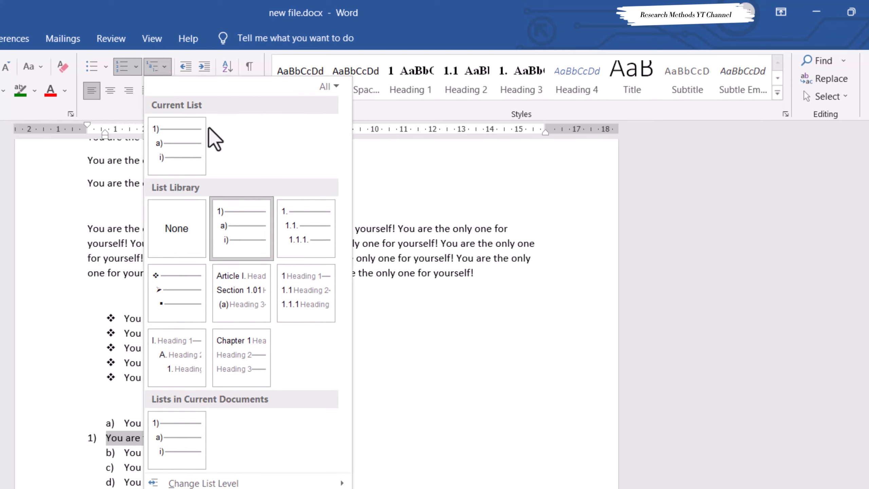
pyautogui.moveTo(168, 130)
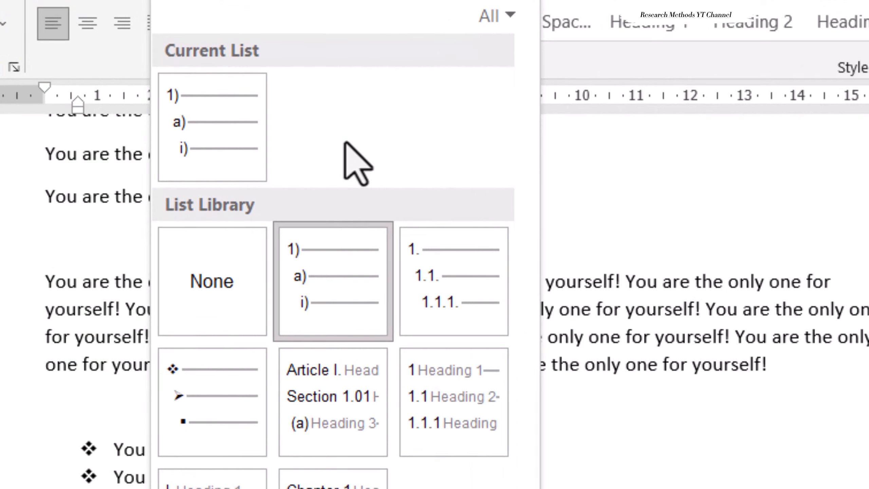
pyautogui.moveTo(358, 264)
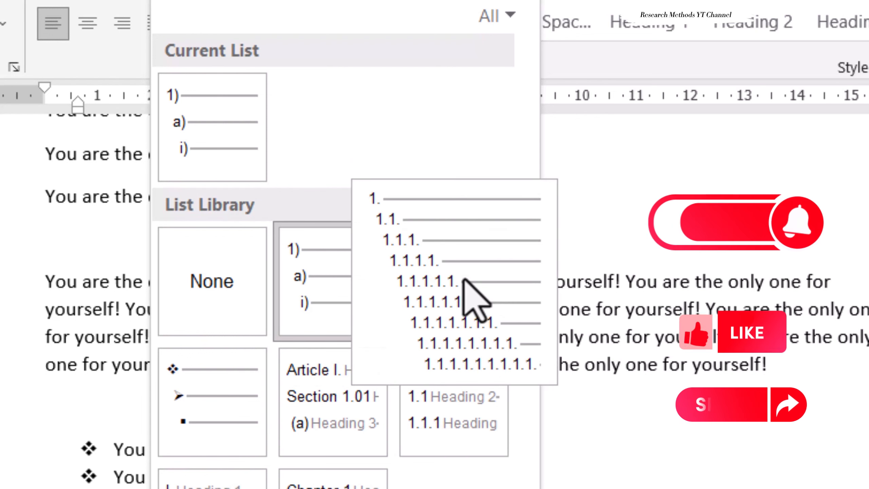
pyautogui.moveTo(448, 267)
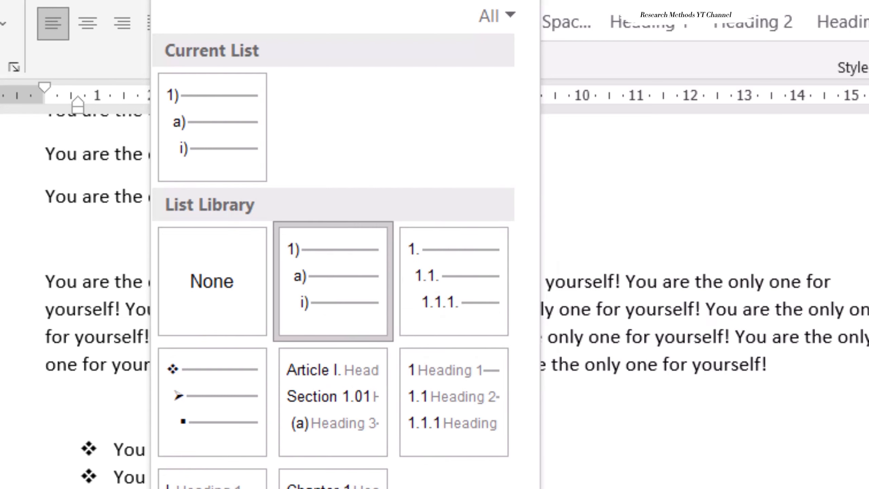
pyautogui.moveTo(243, 393)
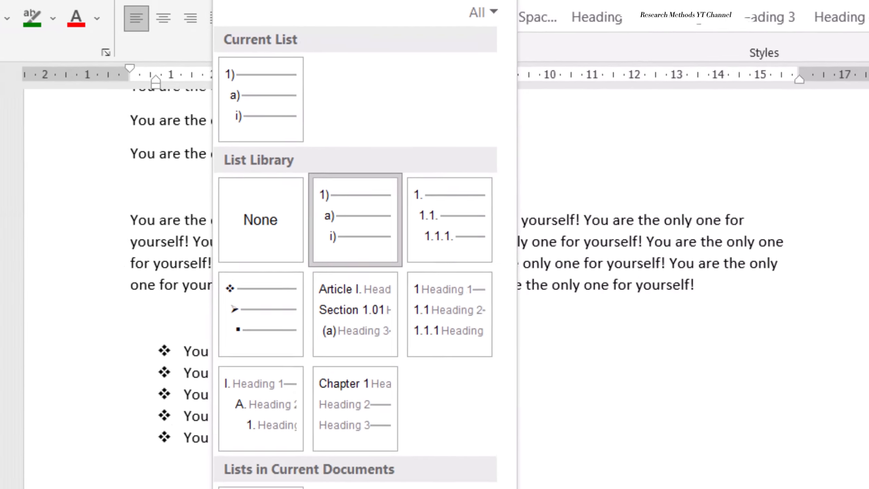
pyautogui.click(576, 451)
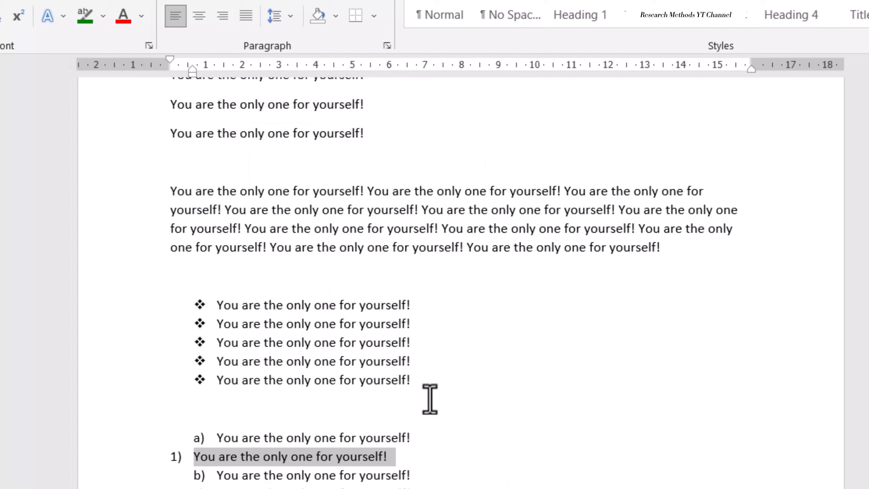
# Apply the multilevel bullet format with four-diamond, arrowhead and square symbols to the five-item bulleted list
pyautogui.moveTo(417, 384); pyautogui.dragTo(204, 314)
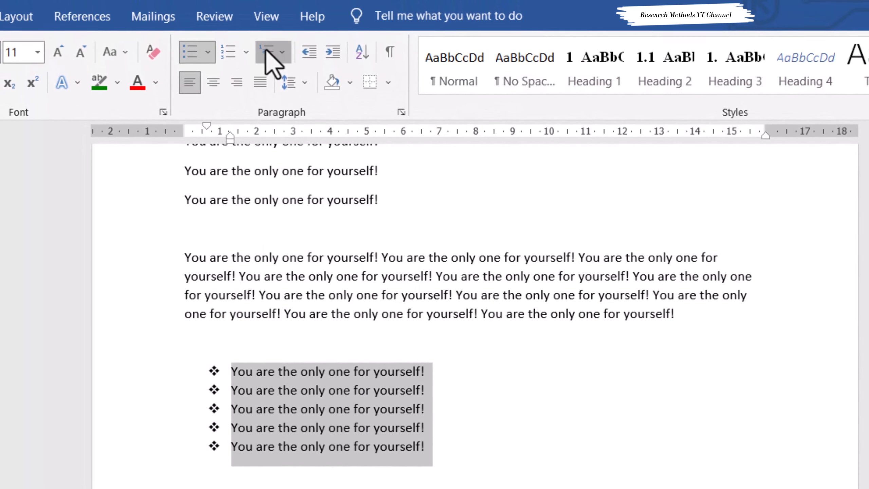
pyautogui.click(272, 61)
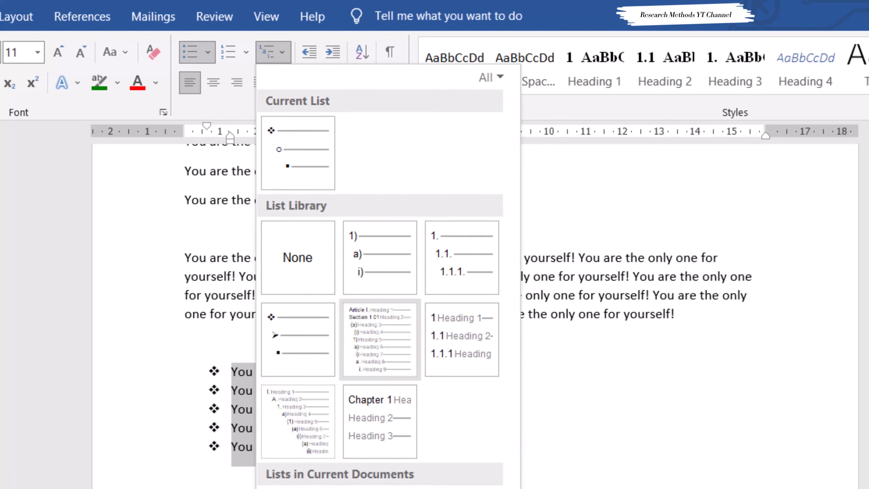
pyautogui.click(306, 349)
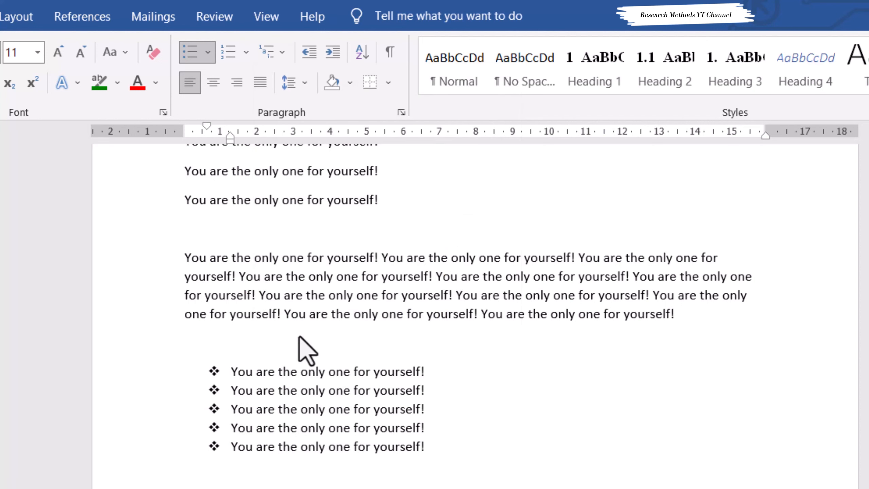
# Demote the second bulleted item by one list level and the third item by two levels
pyautogui.click(127, 394)
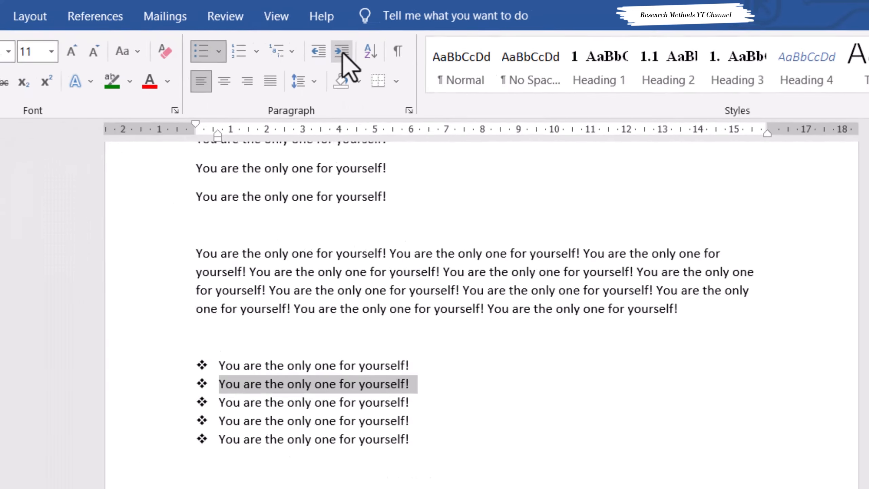
pyautogui.click(331, 53)
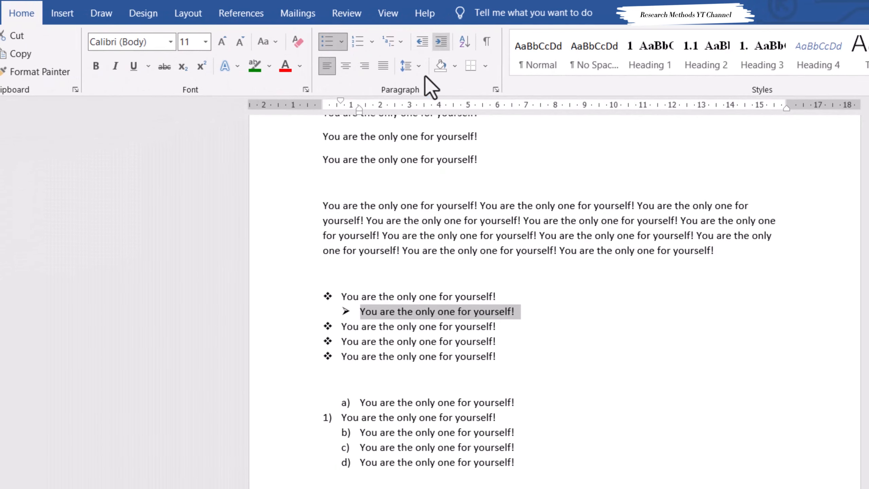
pyautogui.click(293, 329)
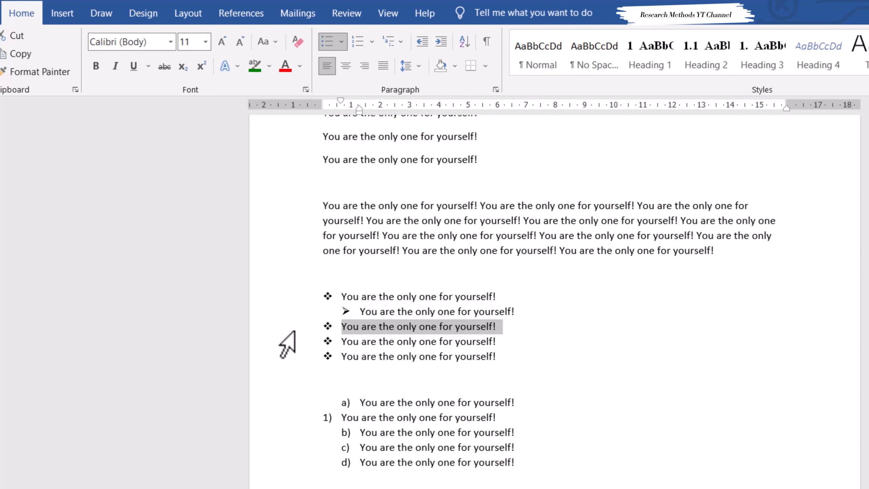
pyautogui.click(441, 42)
pyautogui.click(441, 41)
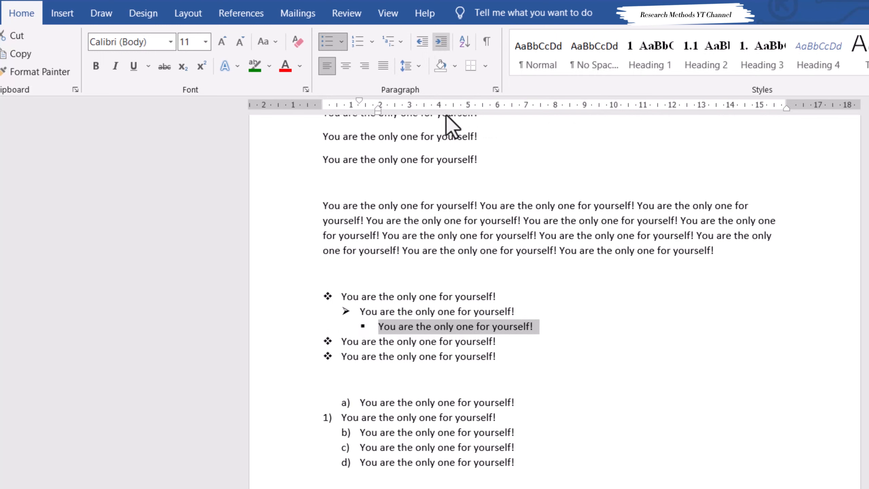
# Demote the fourth bulleted item by four list levels, down to the single-diamond bullet level
pyautogui.click(279, 342)
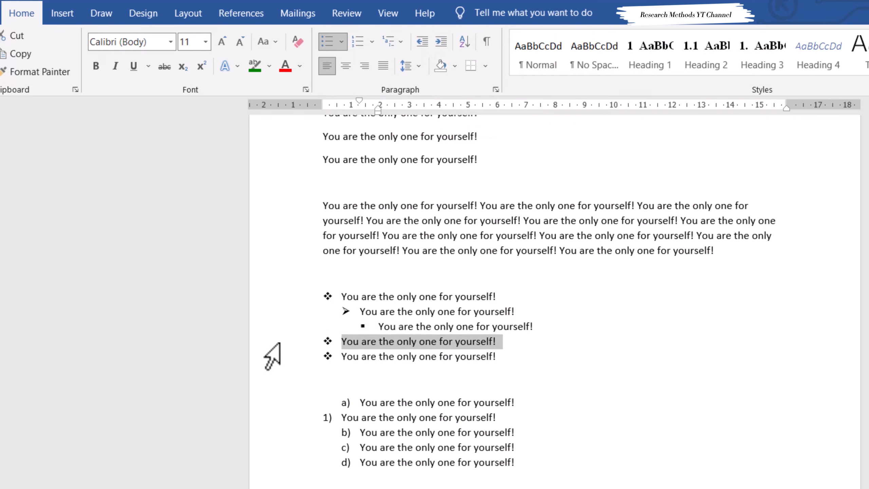
pyautogui.click(442, 42)
pyautogui.click(441, 41)
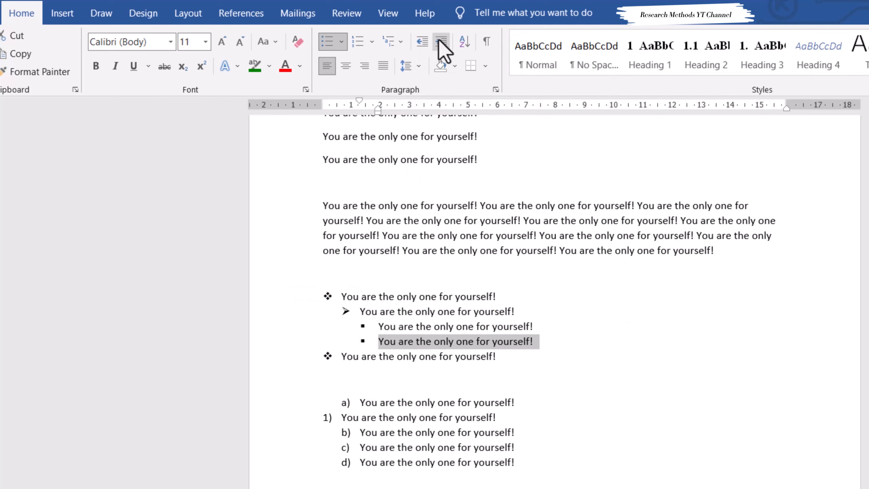
pyautogui.click(441, 41)
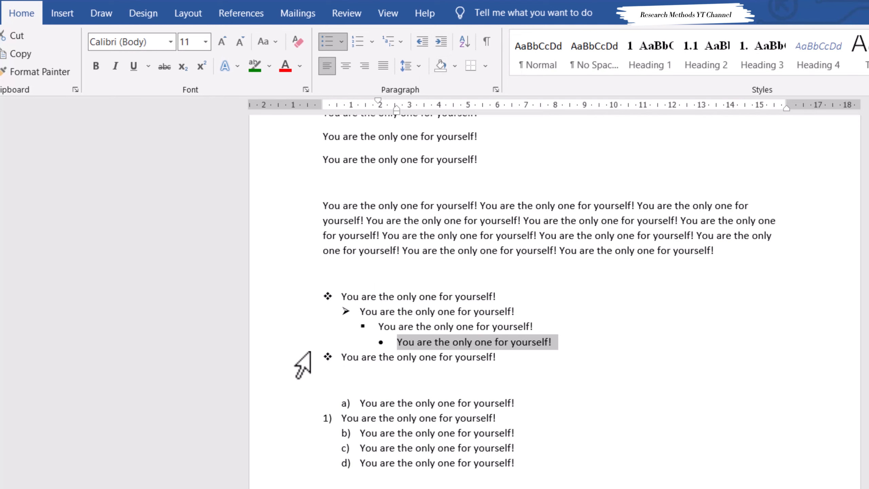
pyautogui.click(442, 42)
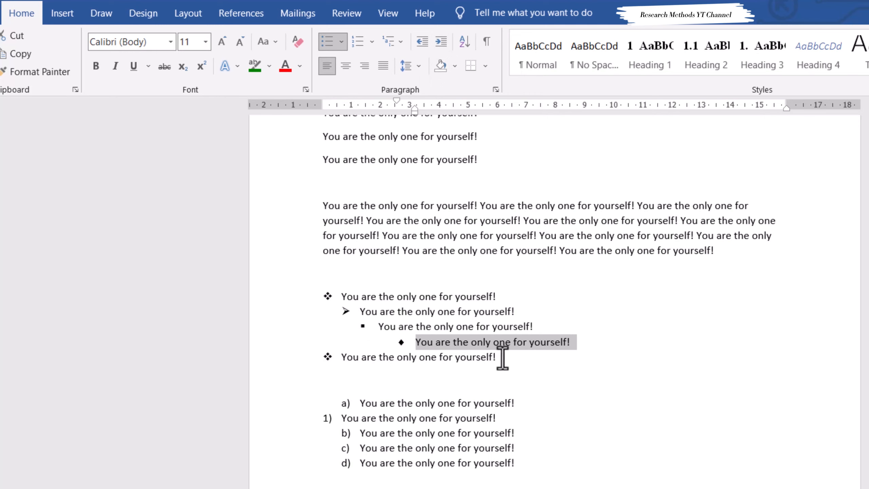
# Promote the fourth bulleted item back to the top list level, and select the third item
pyautogui.click(573, 341)
pyautogui.moveTo(573, 342); pyautogui.dragTo(414, 342)
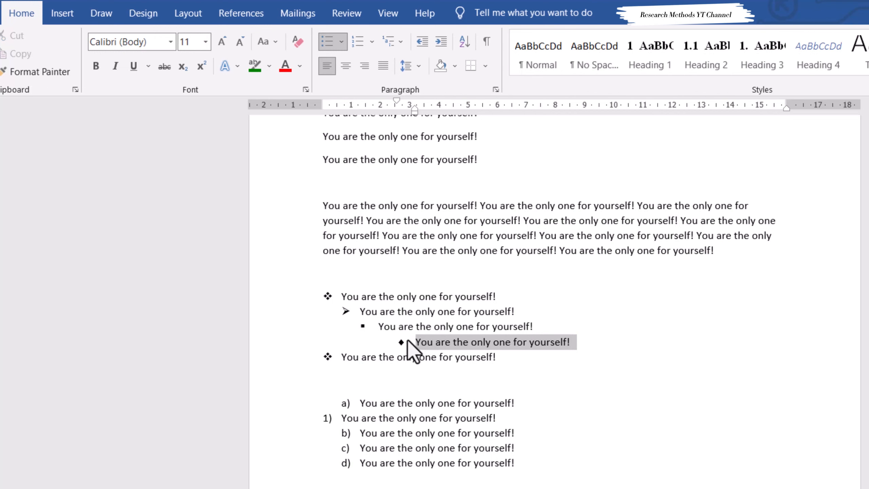
pyautogui.click(418, 42)
pyautogui.click(418, 43)
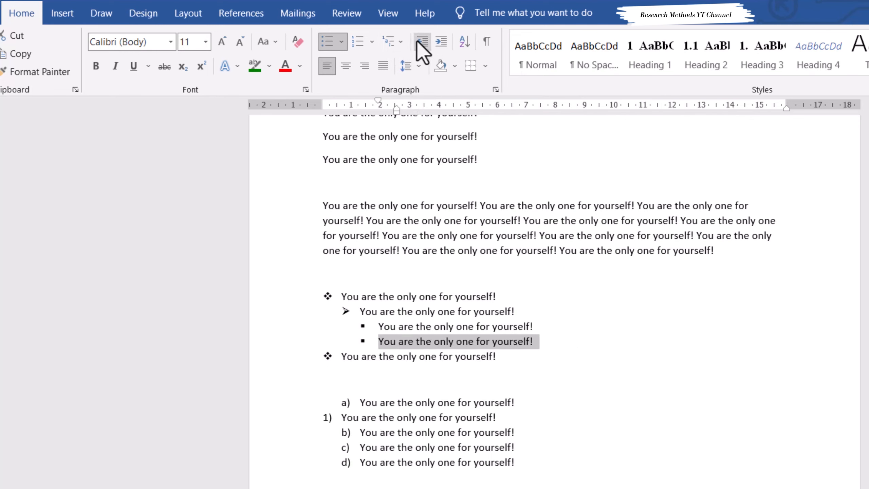
pyautogui.click(421, 43)
pyautogui.click(421, 41)
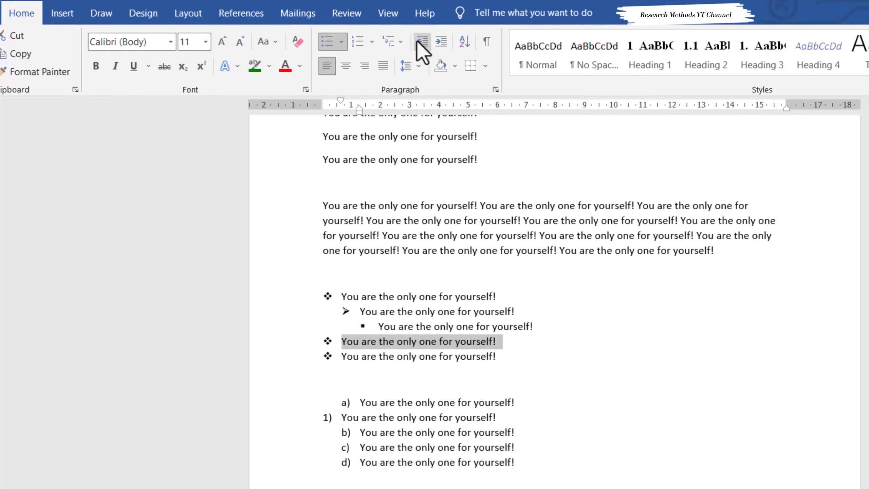
pyautogui.click(293, 331)
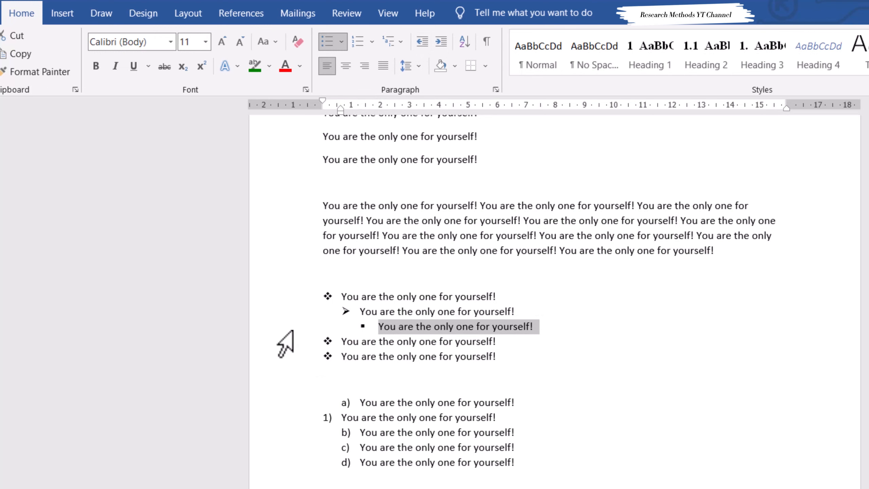
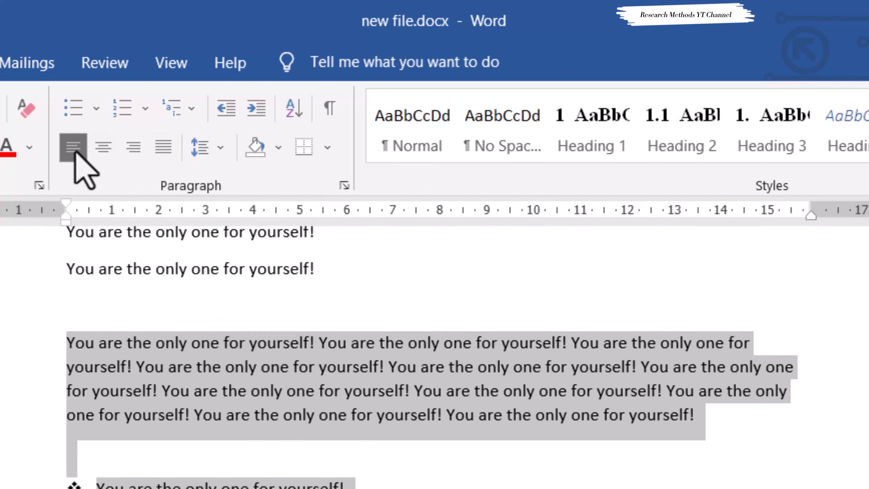
# Try justified, right, centred and left alignment in turn on the selected paragraph and lists
pyautogui.hotkey('ctrl', 'j')
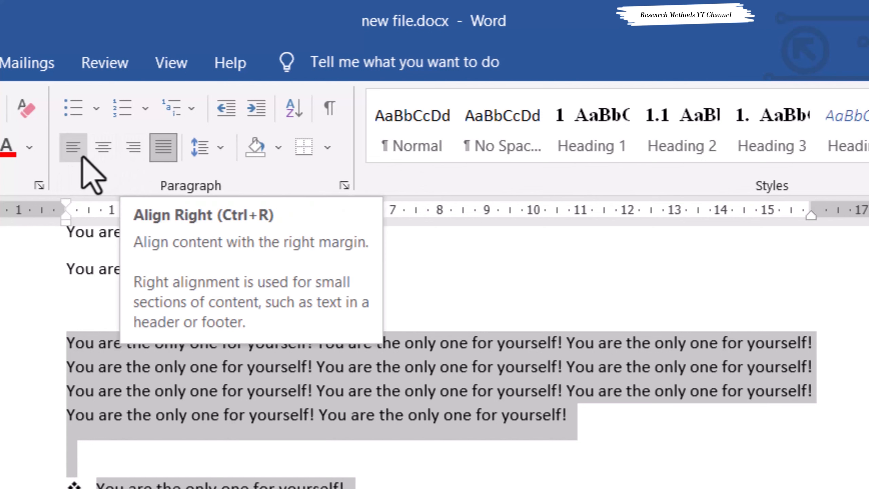
pyautogui.click(134, 153)
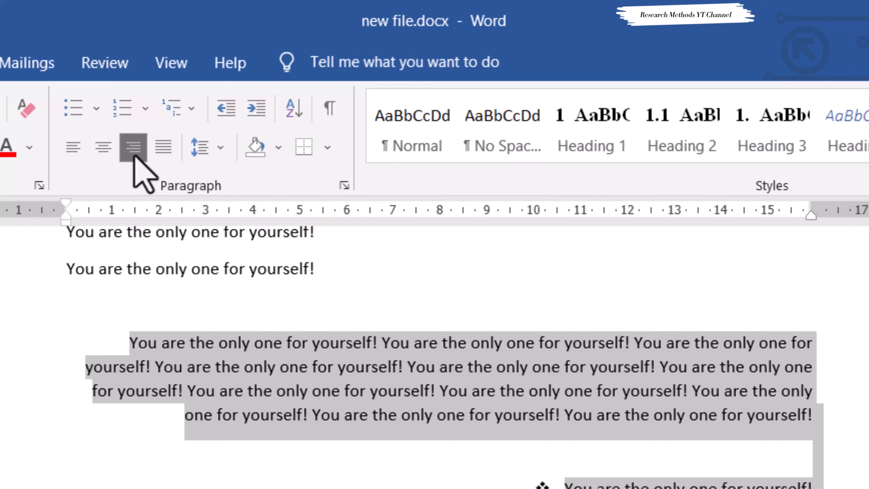
pyautogui.click(103, 148)
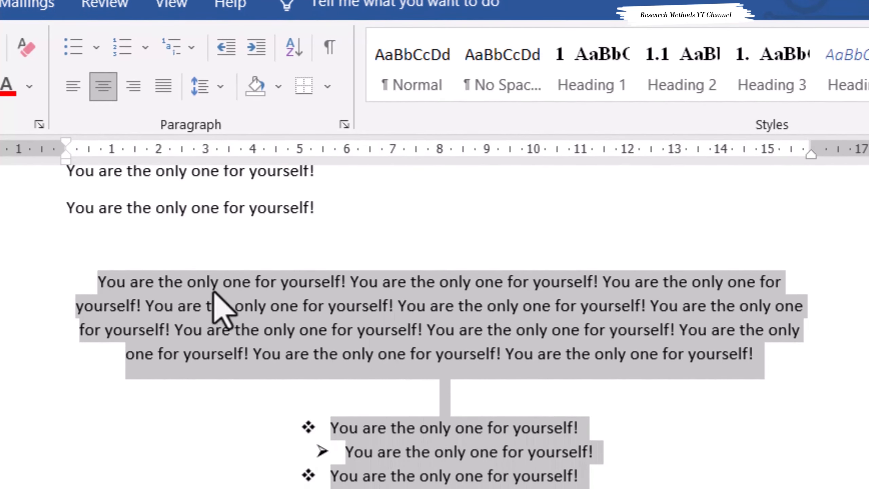
pyautogui.click(73, 86)
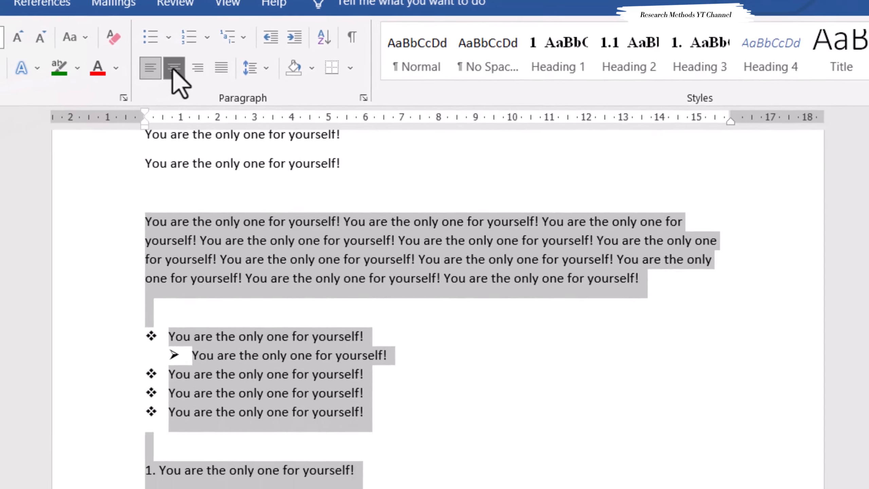
# Switch the selected paragraph and lists through centred and right alignment, ending with justified alignment
pyautogui.click(118, 82)
pyautogui.click(238, 56)
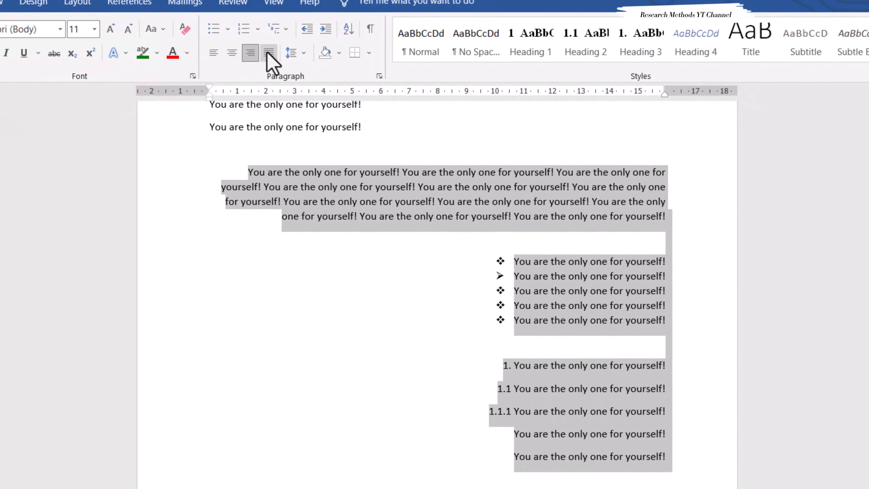
pyautogui.click(268, 53)
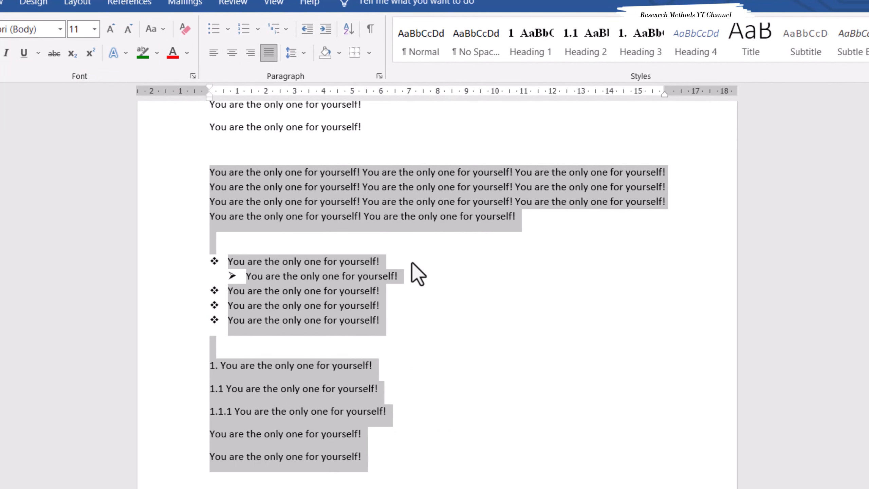
# Copy the justified four-line paragraph and paste three duplicates directly below it
pyautogui.moveTo(522, 221); pyautogui.dragTo(211, 181)
pyautogui.hotkey('ctrl', 'c')
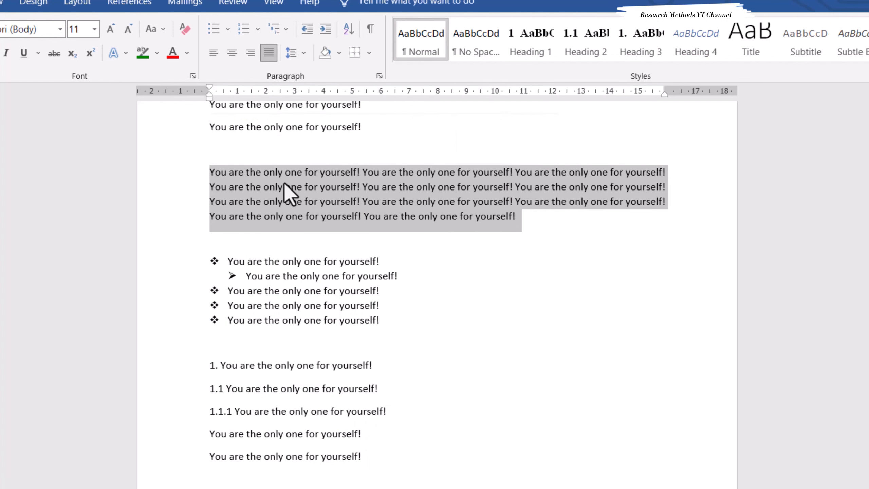
pyautogui.click(538, 220)
pyautogui.press('Return')
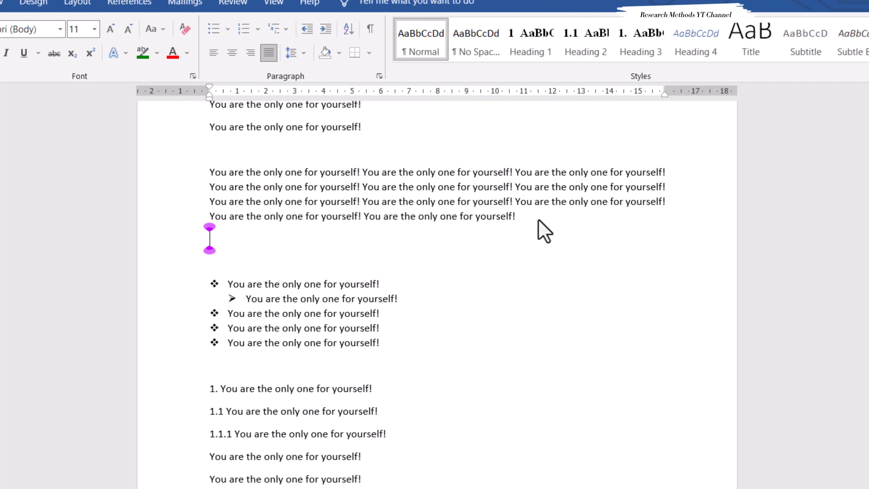
pyautogui.hotkey('ctrl', 'v')
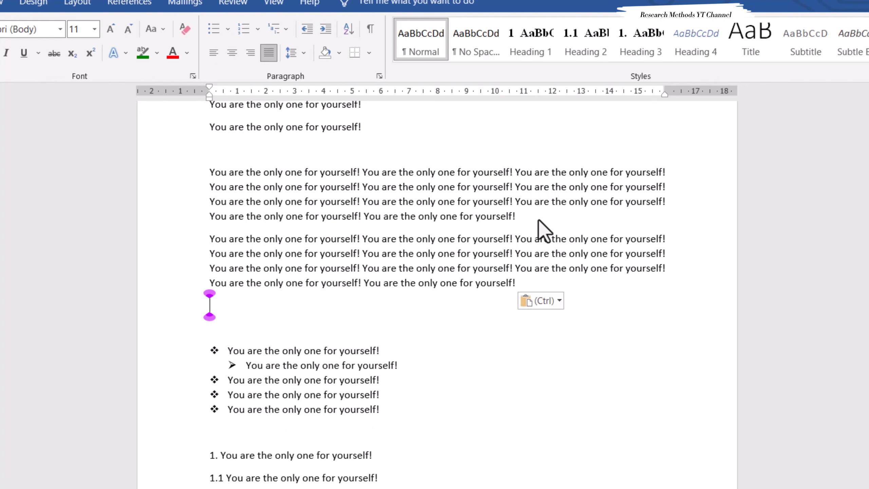
pyautogui.hotkey('ctrl', 'v')
pyautogui.hotkey('ctrl', 'v')
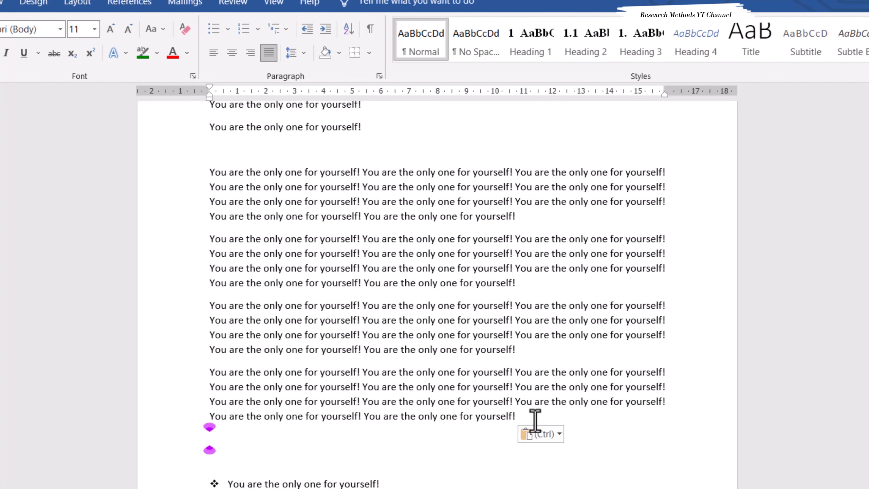
# Select all four long paragraphs and switch them through left and centred alignment to right alignment
pyautogui.moveTo(525, 414); pyautogui.dragTo(211, 177)
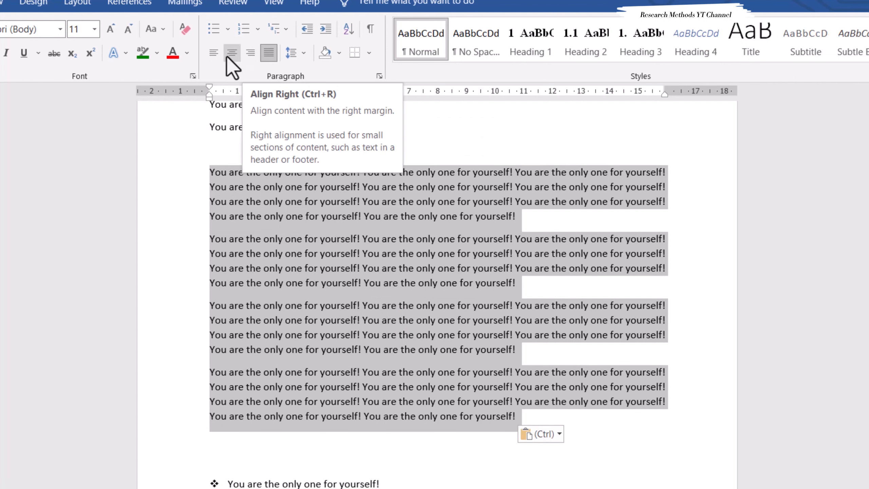
pyautogui.click(216, 54)
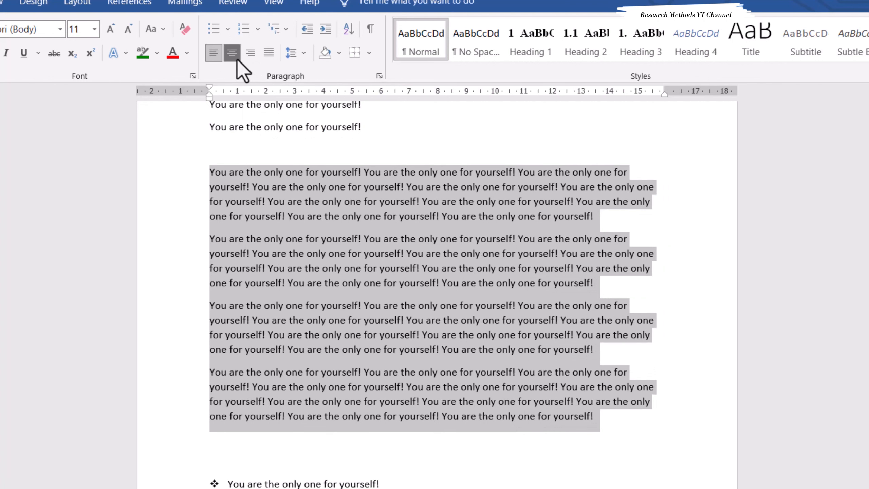
pyautogui.click(232, 52)
pyautogui.click(250, 52)
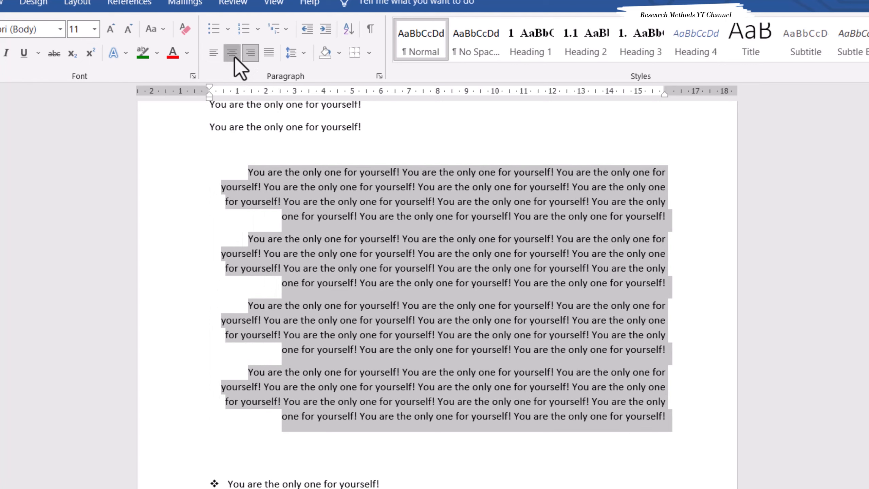
# Switch the four selected long paragraphs through centred, left and right alignment, ending with justified alignment
pyautogui.click(234, 55)
pyautogui.click(214, 55)
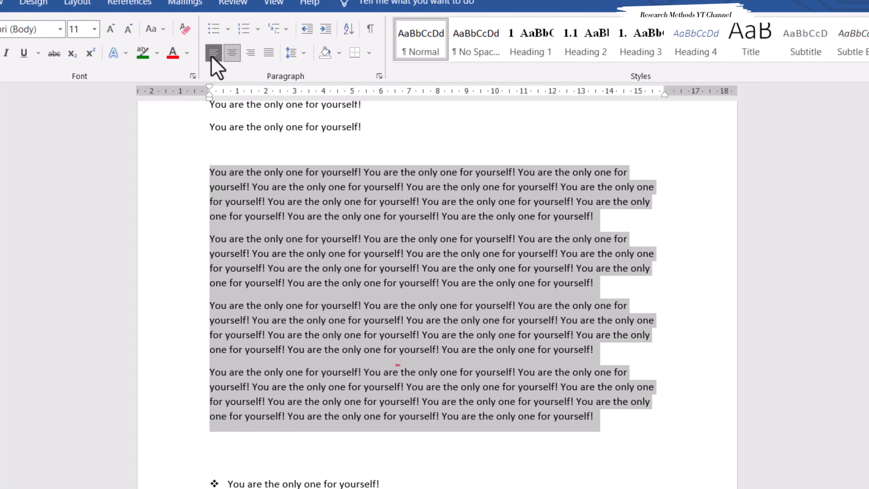
pyautogui.click(232, 55)
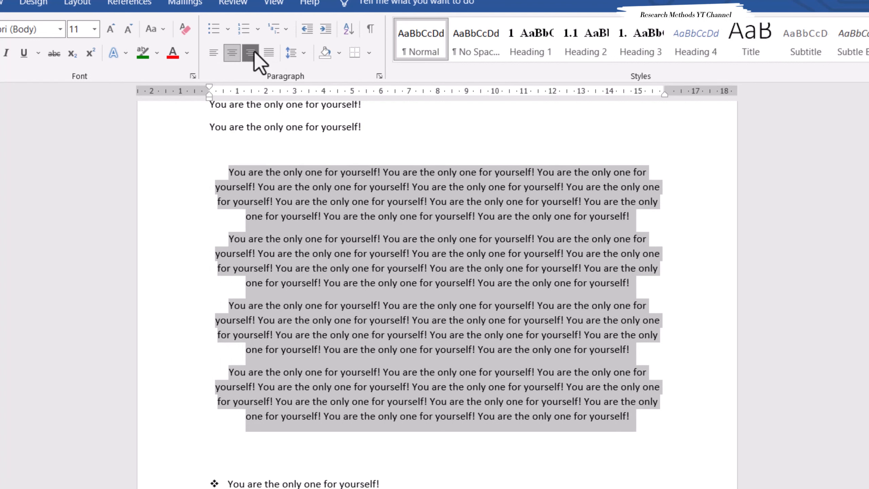
pyautogui.click(254, 52)
pyautogui.click(270, 53)
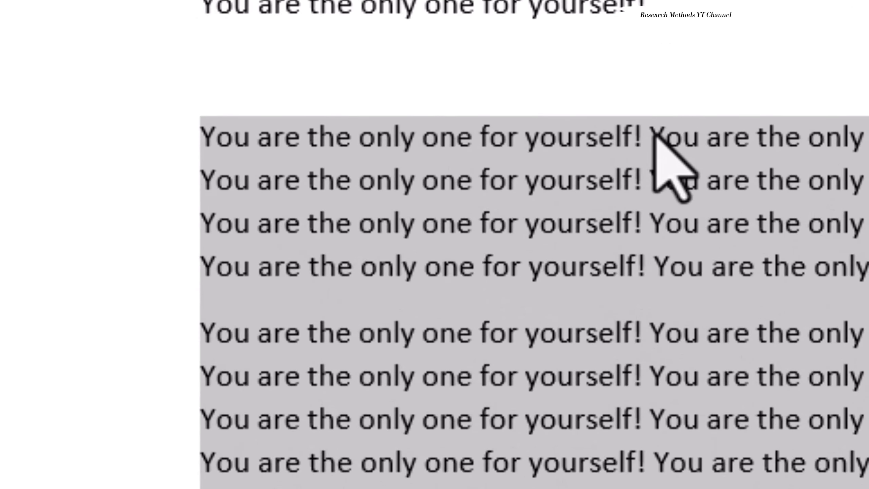
# Reselect all four long paragraphs and set their line spacing to 1.0
pyautogui.click(652, 134)
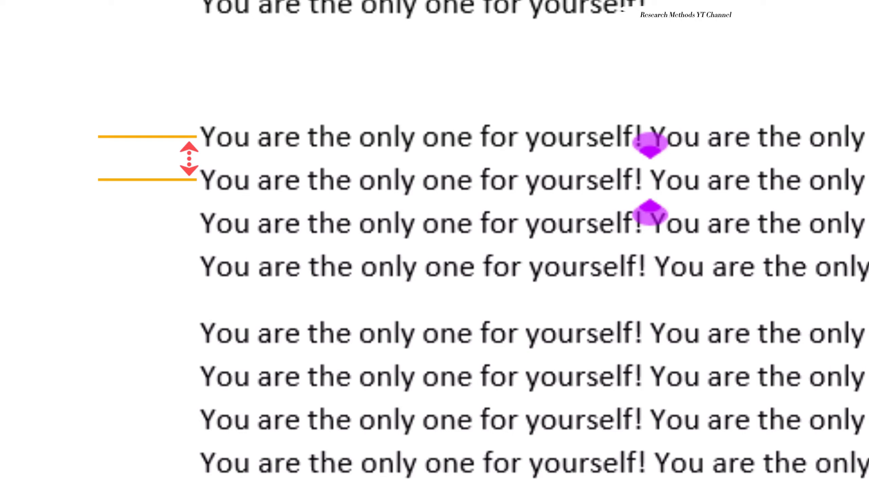
pyautogui.moveTo(469, 465)
pyautogui.mouseDown()
pyautogui.moveTo(188, 227)
pyautogui.moveTo(140, 161)
pyautogui.mouseUp()
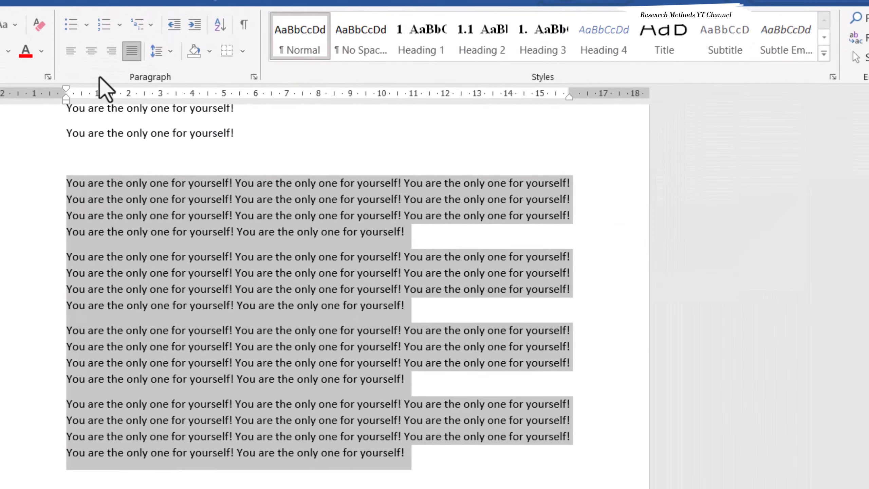
pyautogui.click(168, 51)
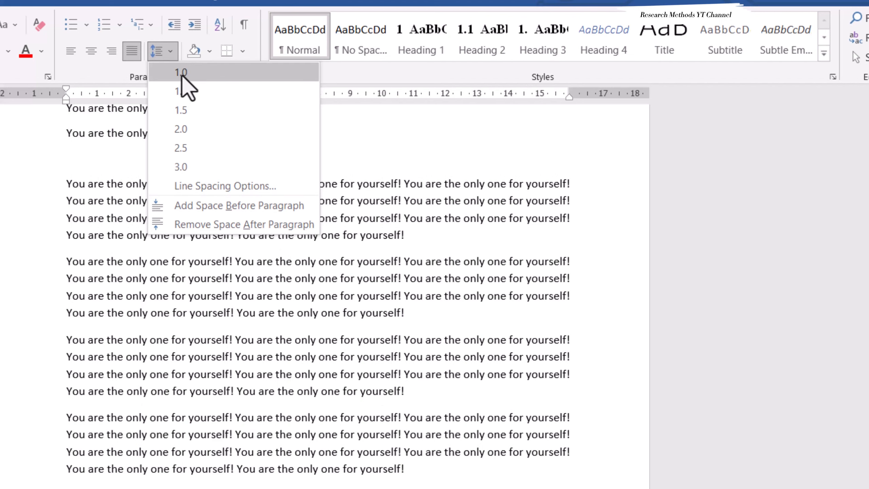
pyautogui.click(181, 75)
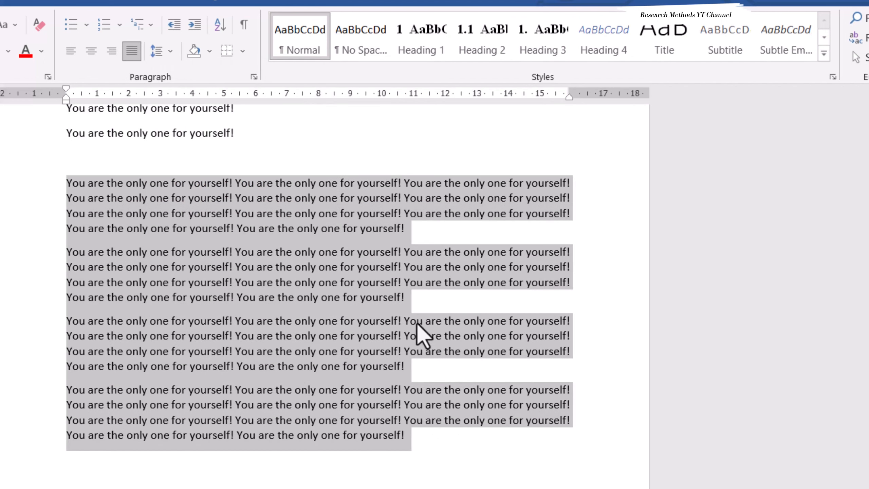
# Set the line spacing of the second long paragraph to 1.5
pyautogui.click(412, 301)
pyautogui.moveTo(411, 301); pyautogui.dragTo(26, 259)
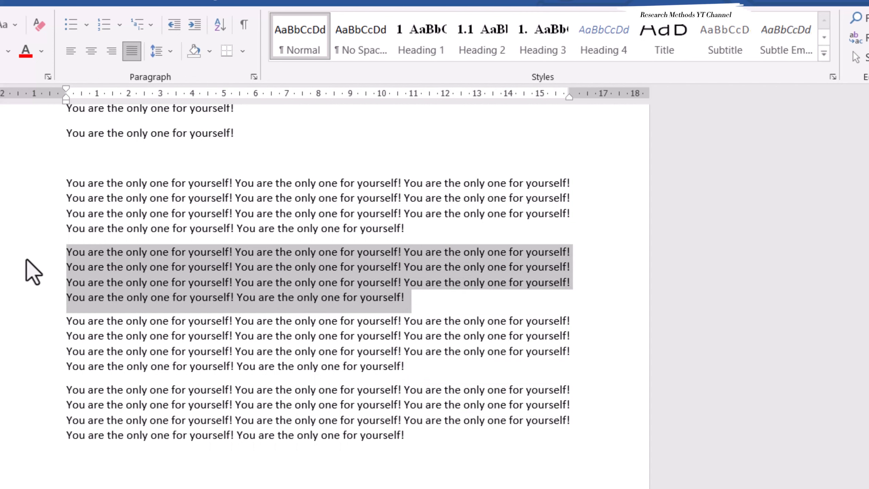
pyautogui.click(169, 52)
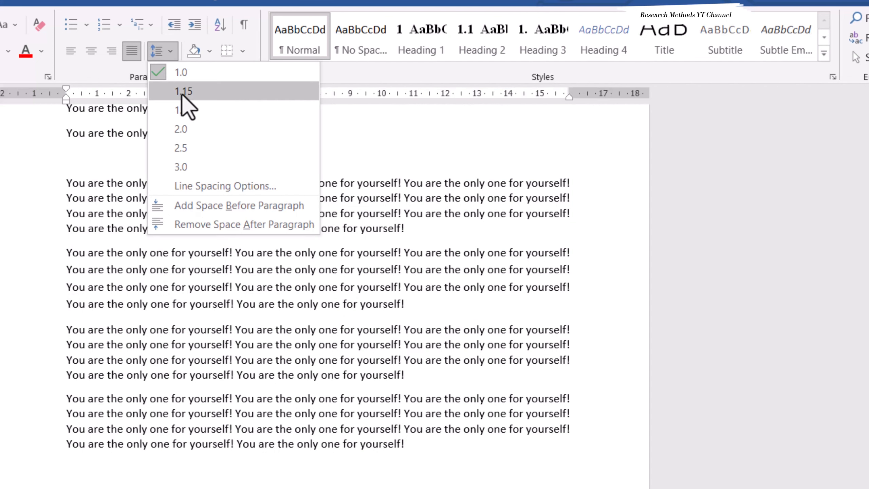
pyautogui.click(184, 111)
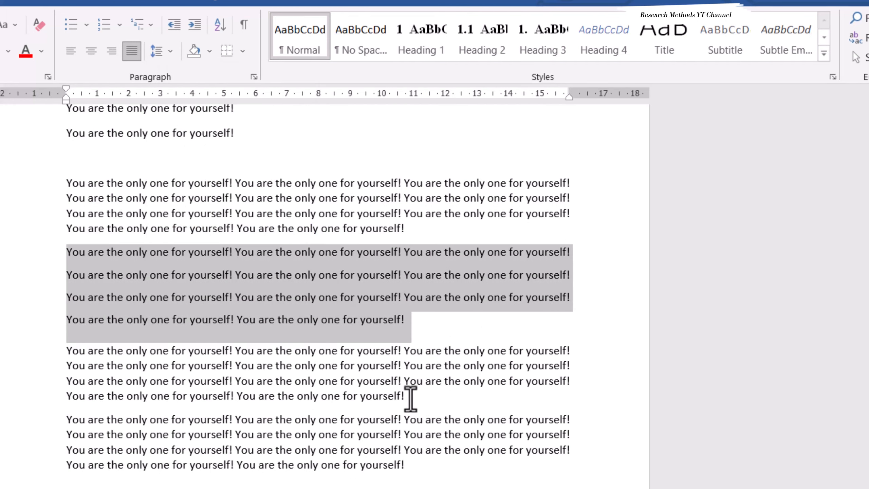
# Set the line spacing of the third long paragraph to 2.0
pyautogui.click(406, 396)
pyautogui.moveTo(374, 394); pyautogui.dragTo(72, 353)
pyautogui.click(173, 51)
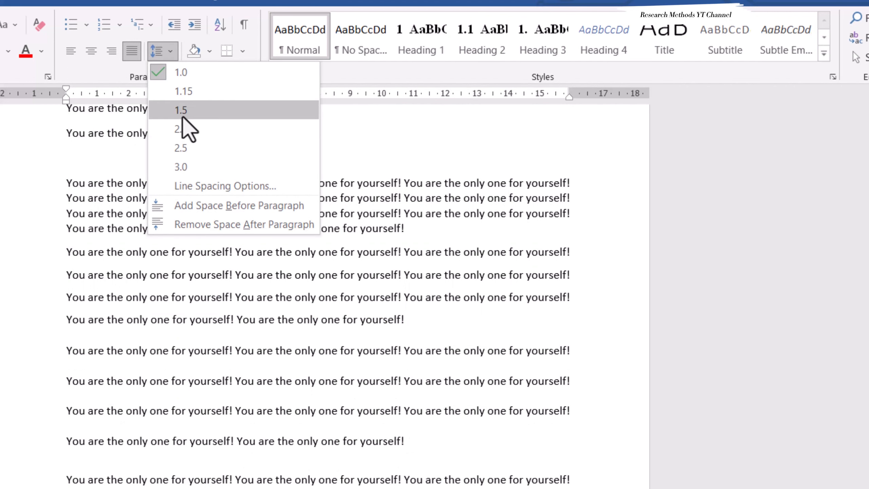
pyautogui.click(184, 128)
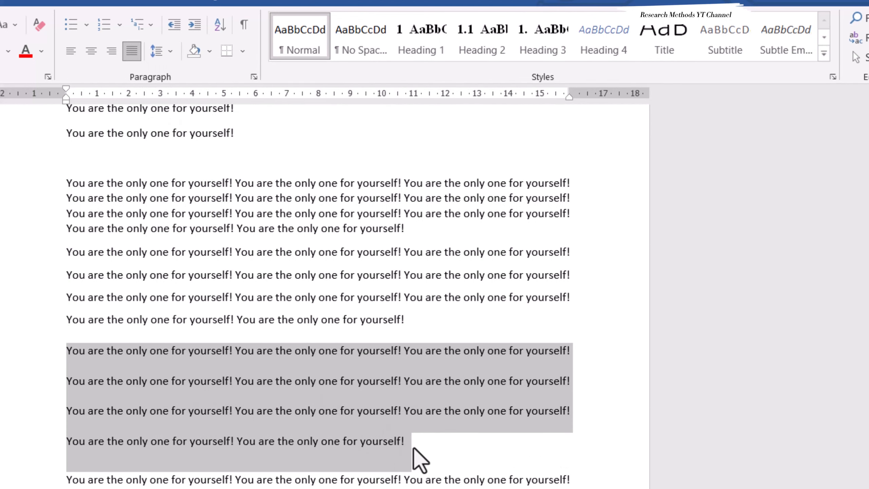
# Apply 1.5 line spacing to the first three long paragraphs together and return them to 1.0
pyautogui.moveTo(405, 442); pyautogui.dragTo(64, 360)
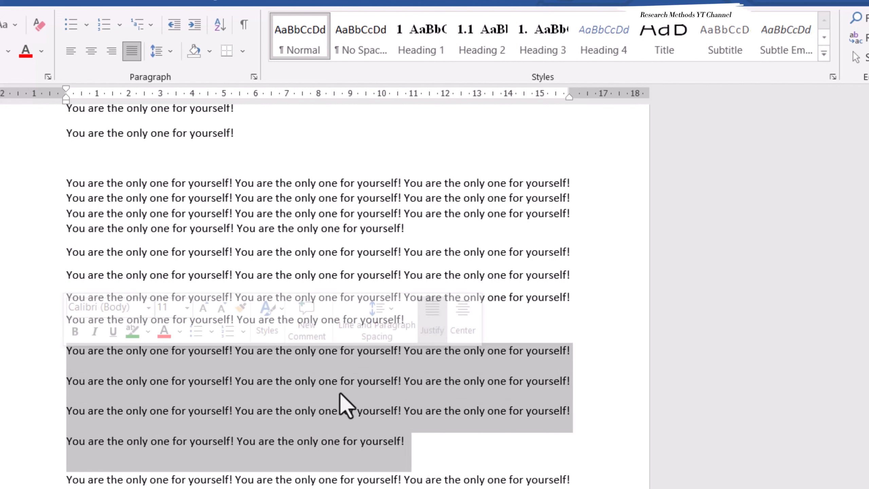
pyautogui.click(340, 381)
pyautogui.moveTo(414, 319); pyautogui.dragTo(67, 187)
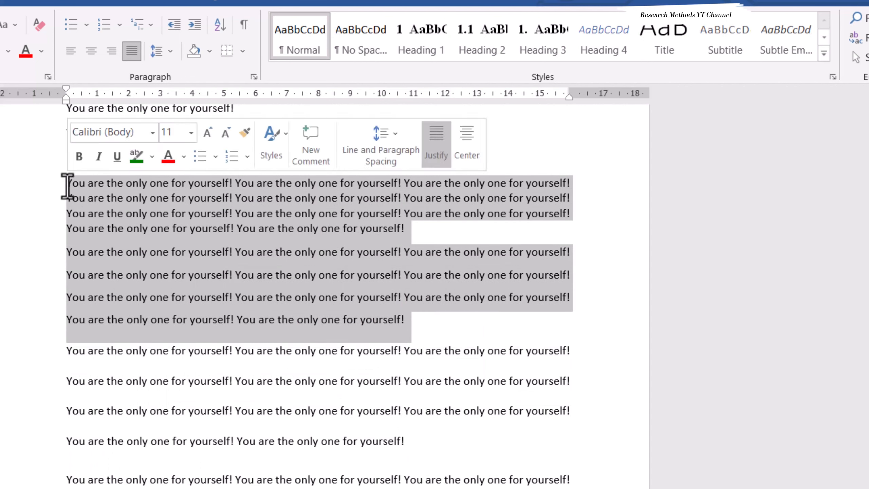
pyautogui.moveTo(409, 443); pyautogui.dragTo(64, 186)
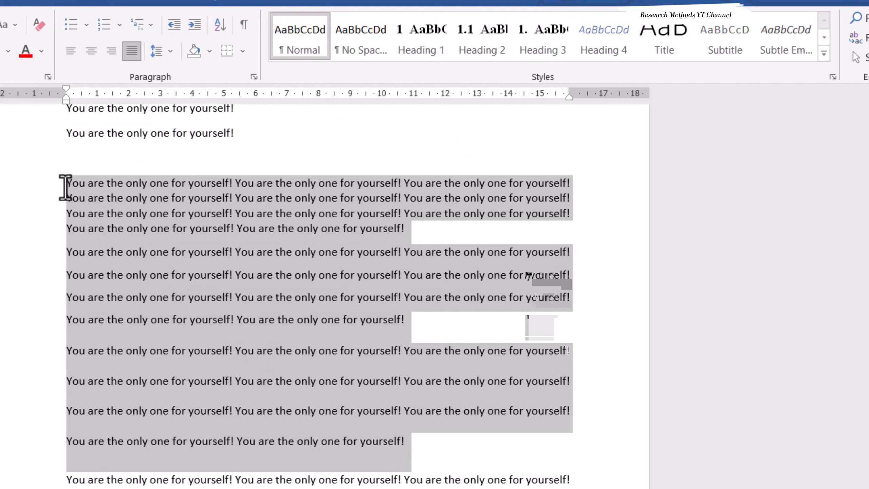
pyautogui.click(171, 52)
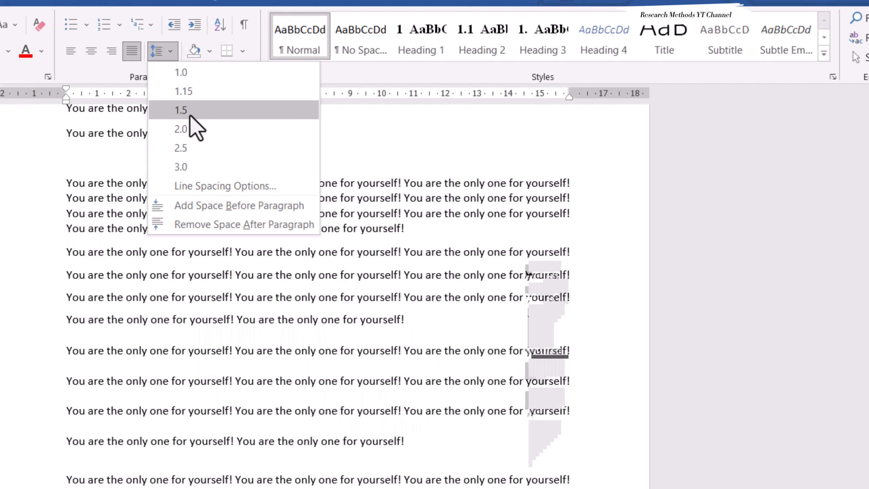
pyautogui.click(190, 114)
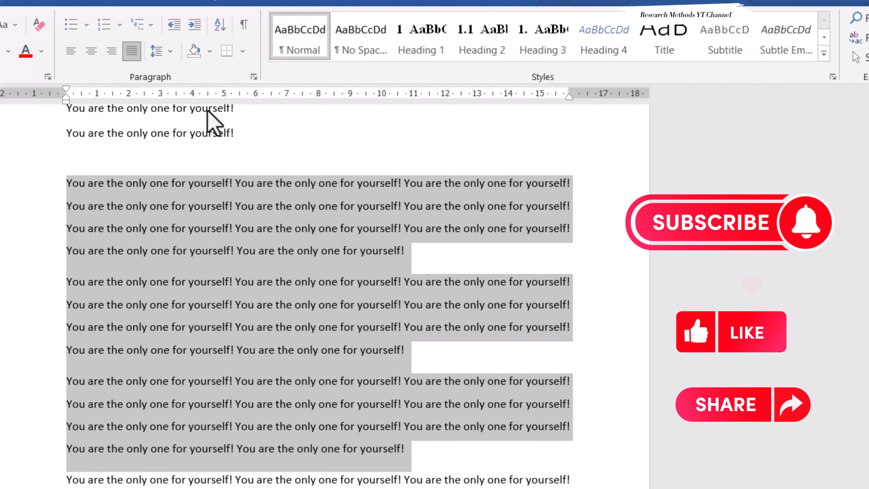
pyautogui.click(170, 51)
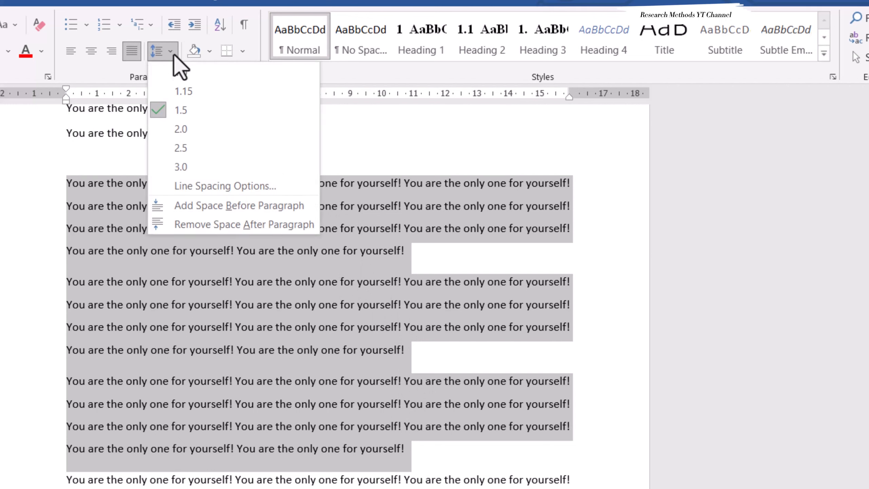
pyautogui.click(200, 79)
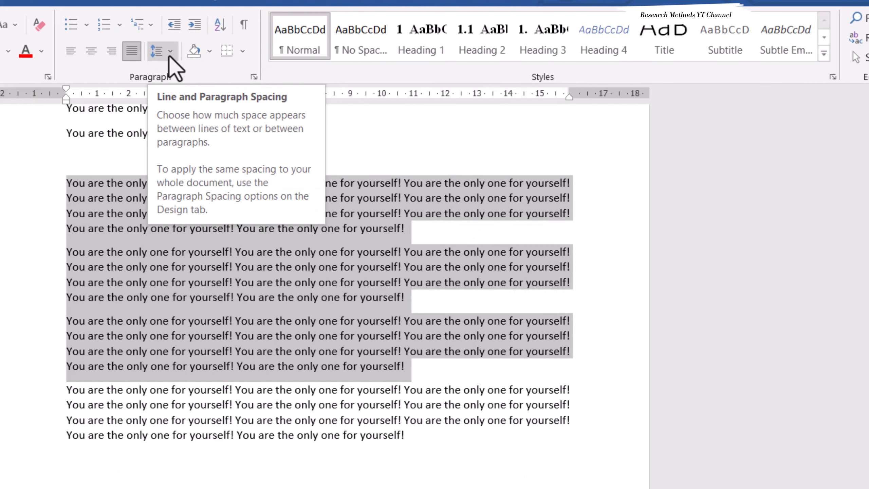
# Preview wider line spacings on the first long paragraph without applying any
pyautogui.click(116, 228)
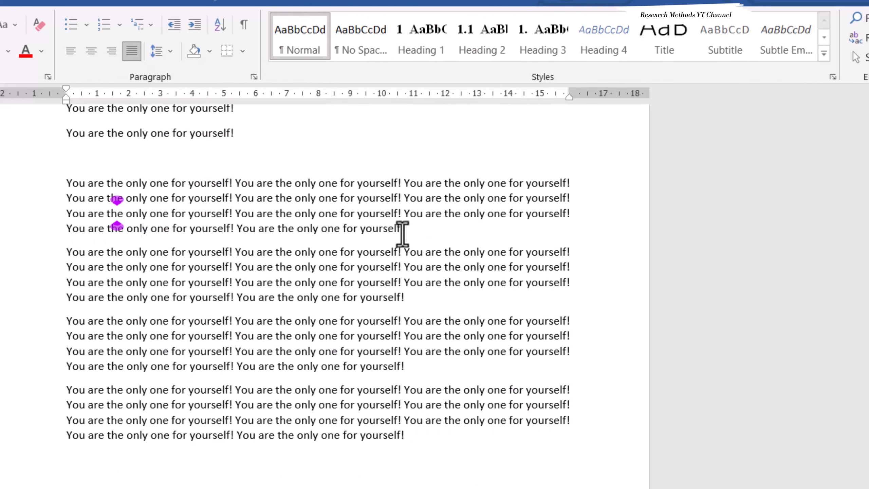
pyautogui.moveTo(404, 230); pyautogui.dragTo(38, 180)
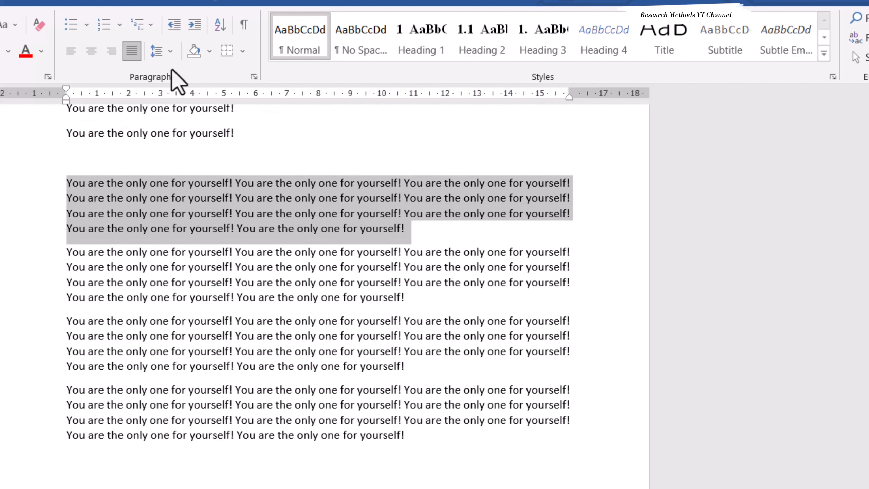
pyautogui.click(173, 51)
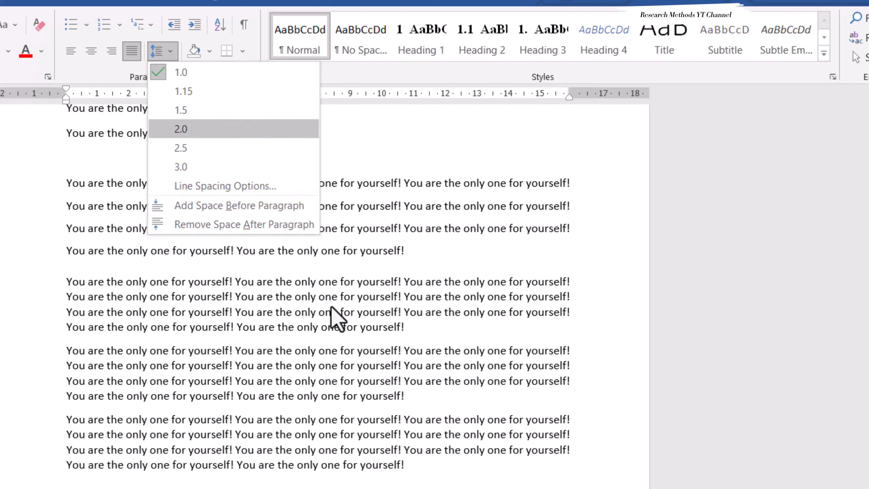
pyautogui.press('Escape')
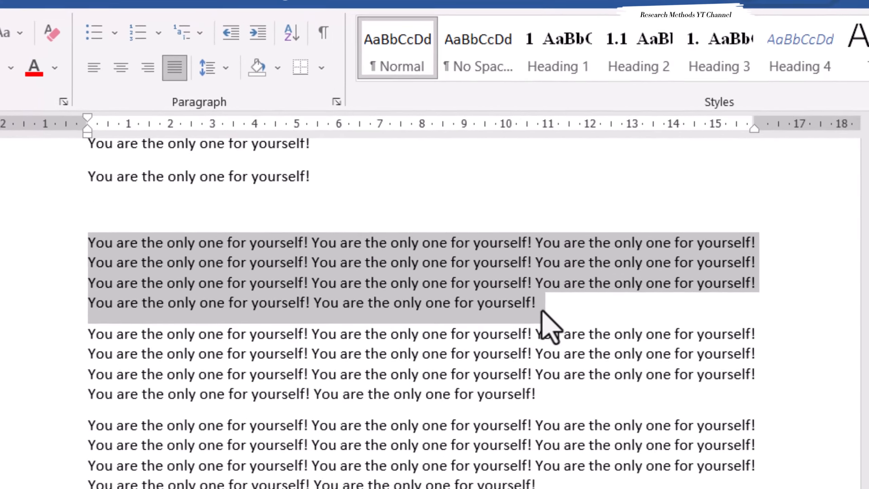
# Remove the space after the first long paragraph
pyautogui.click(431, 244)
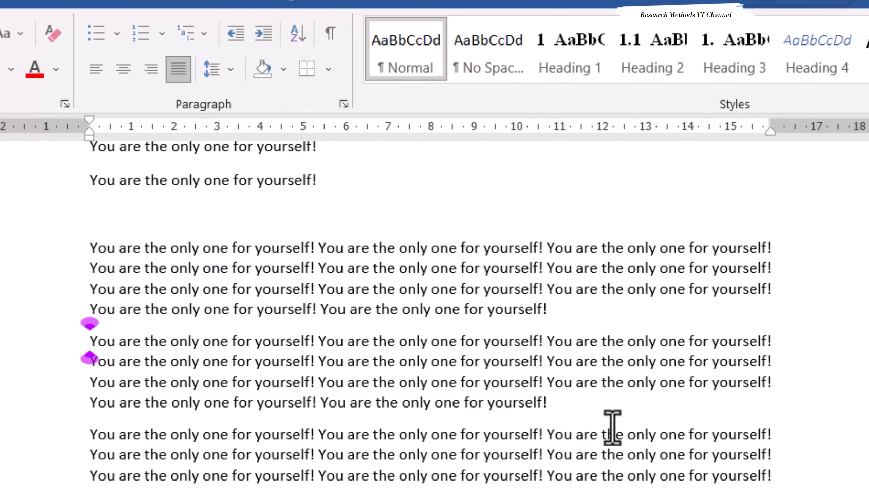
pyautogui.moveTo(553, 401); pyautogui.dragTo(64, 258)
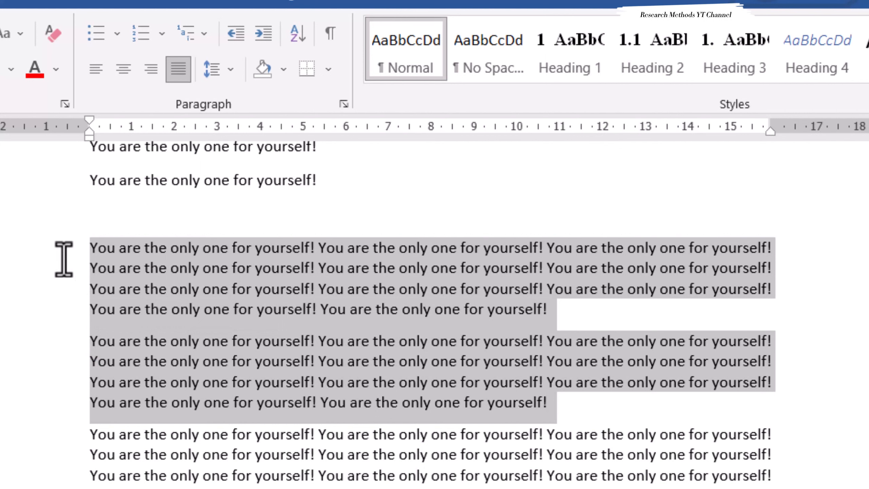
pyautogui.click(549, 316)
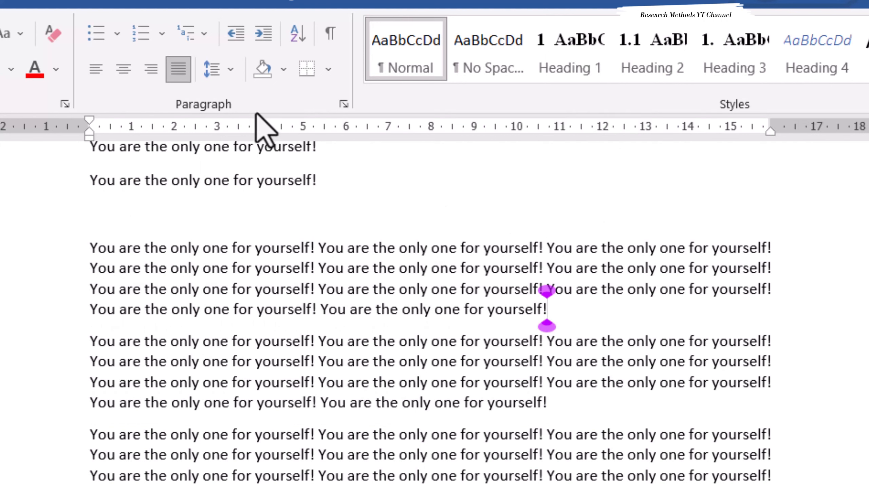
pyautogui.click(235, 70)
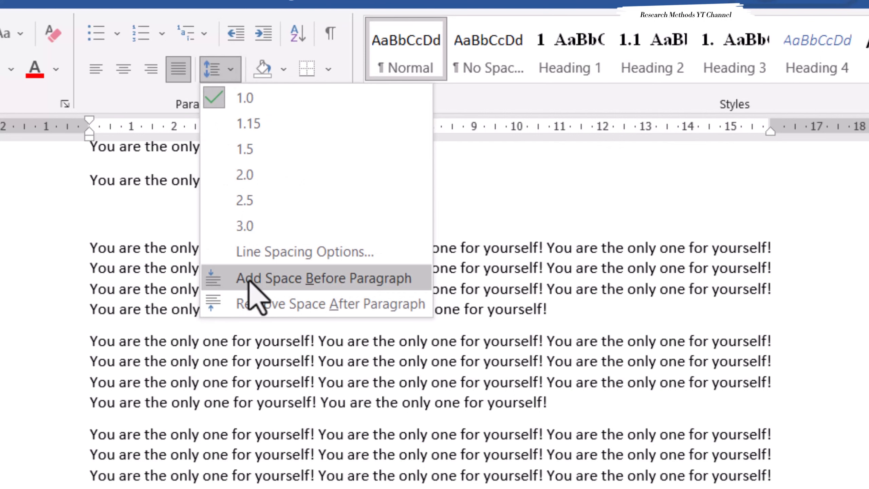
pyautogui.click(298, 304)
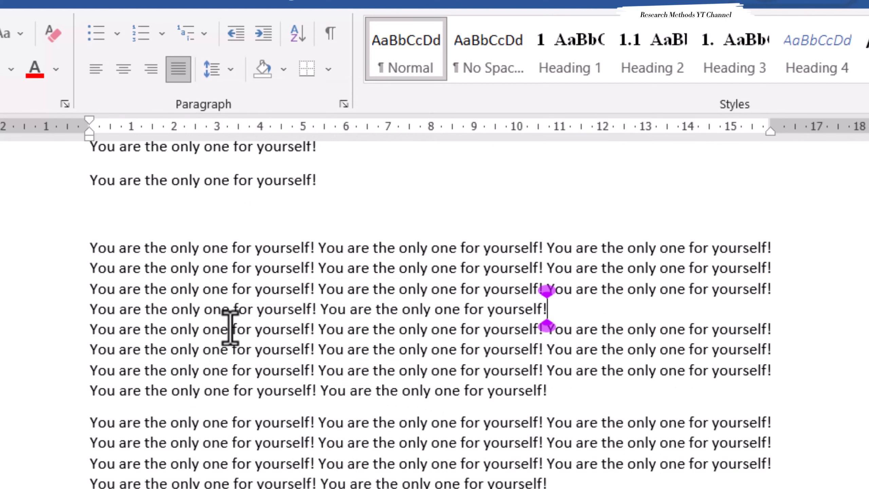
# Select across the end of the first and start of the second long paragraph and add space after paragraph
pyautogui.moveTo(90, 312); pyautogui.dragTo(601, 330)
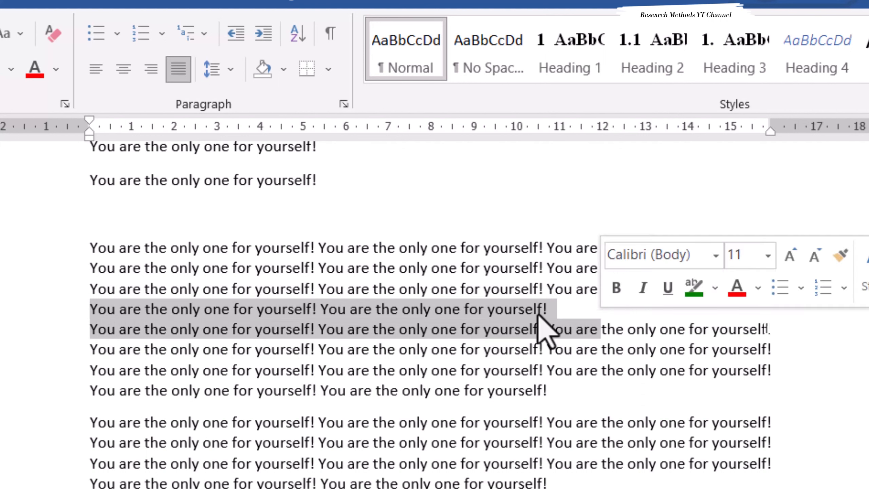
pyautogui.click(219, 75)
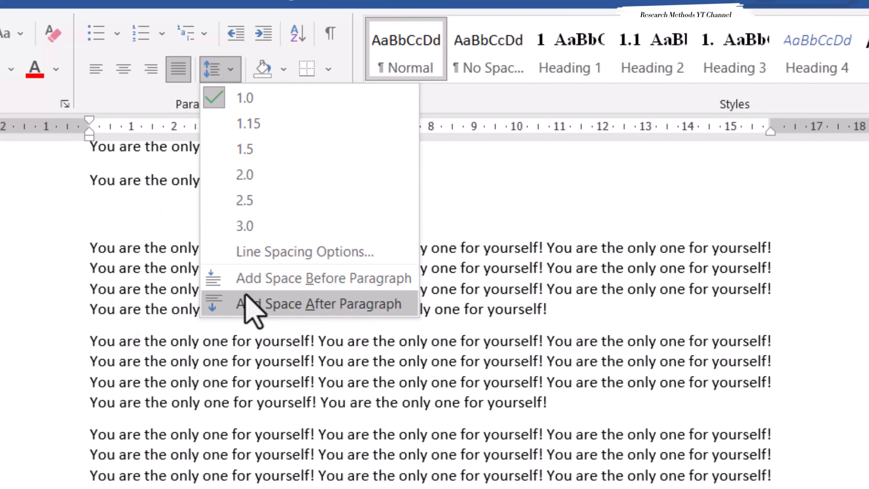
pyautogui.click(275, 305)
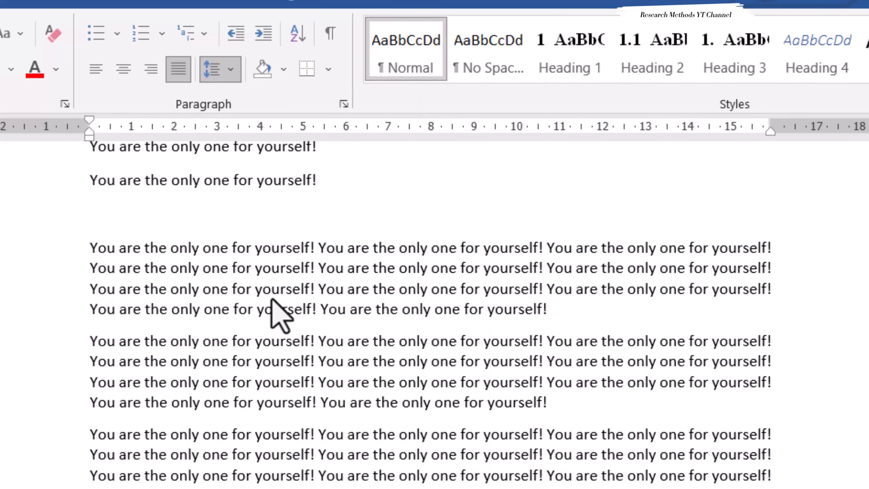
pyautogui.click(443, 291)
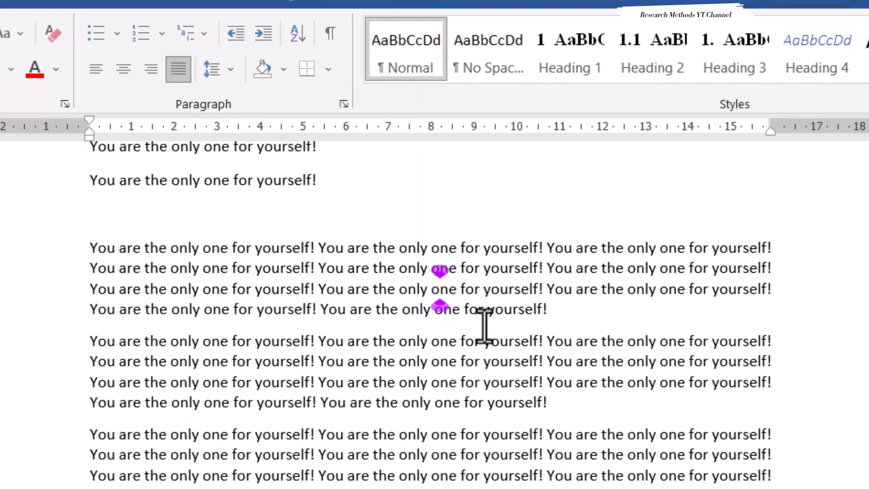
# Select all four long paragraphs and remove the space after each of them
pyautogui.click(561, 400)
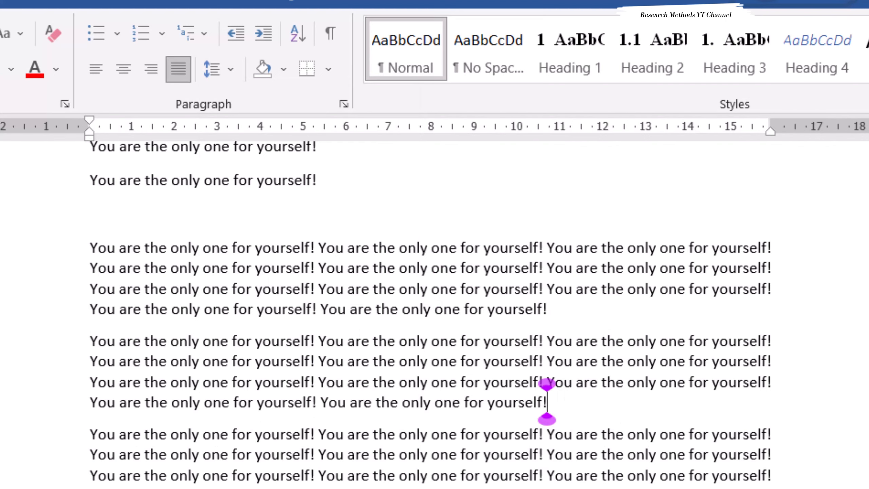
pyautogui.moveTo(548, 486); pyautogui.dragTo(63, 249)
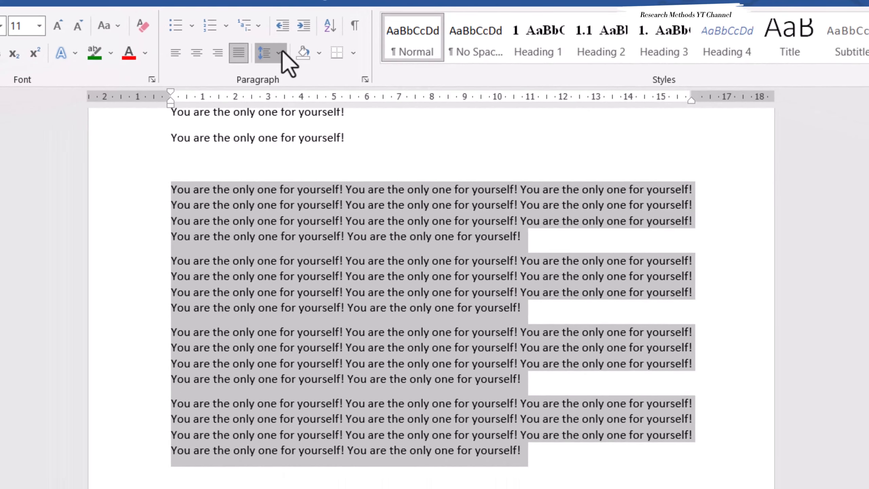
pyautogui.click(236, 67)
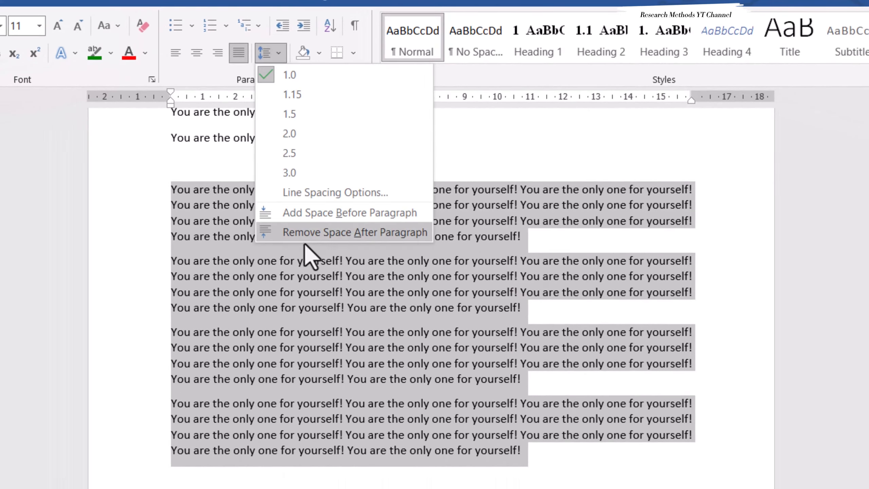
pyautogui.click(305, 233)
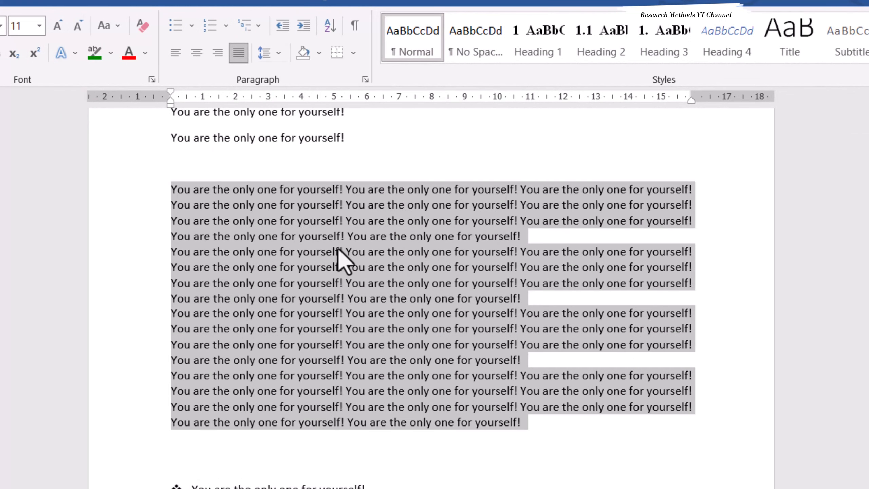
# Add space after paragraph and space before paragraph to all four selected long paragraphs
pyautogui.click(276, 55)
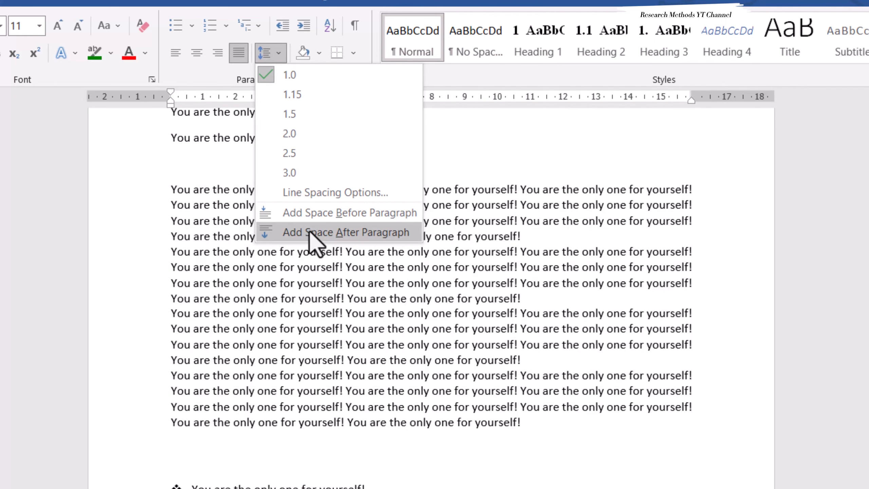
pyautogui.click(310, 236)
pyautogui.click(277, 54)
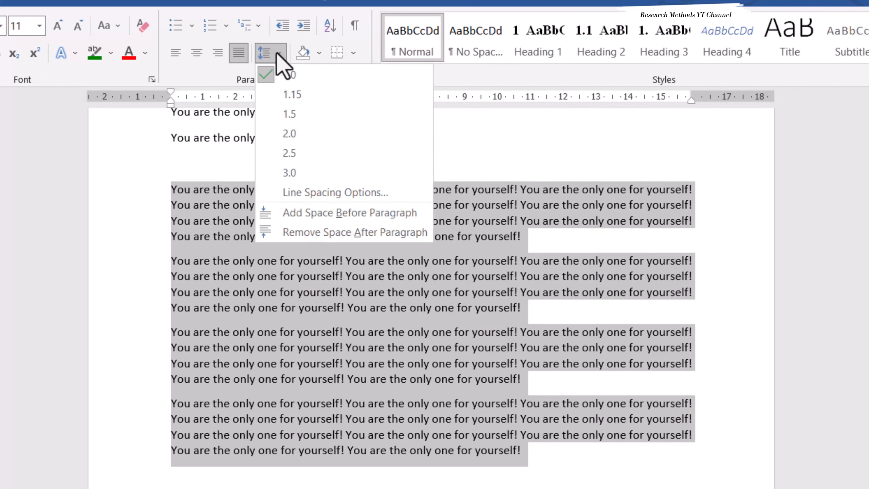
pyautogui.click(304, 214)
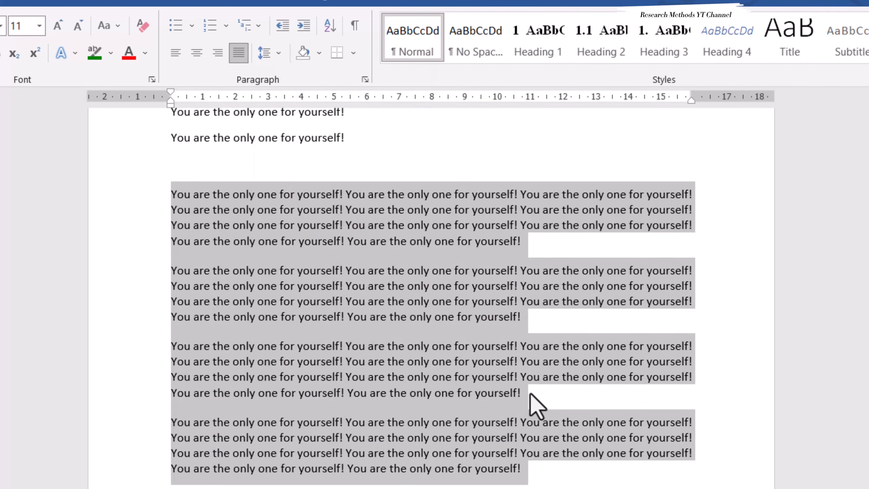
# Examine the gaps between the long paragraphs and the spacing options offered for the fourth one without applying any
pyautogui.click(501, 361)
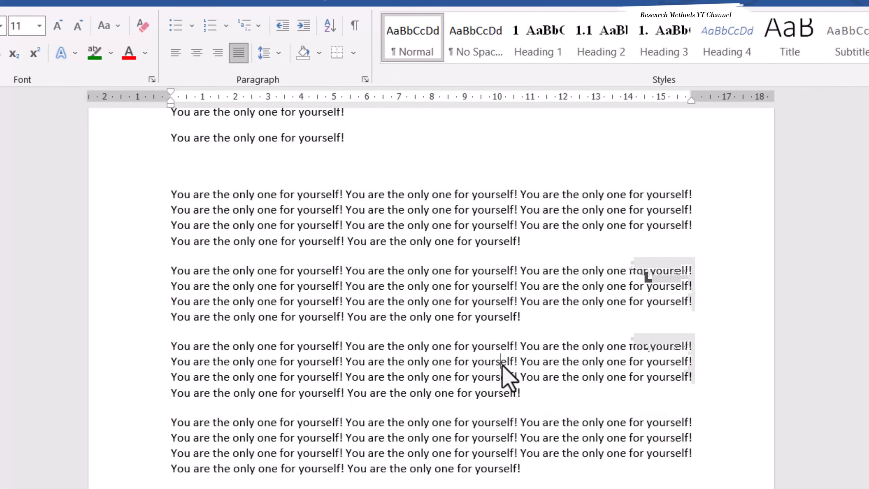
pyautogui.click(533, 436)
pyautogui.click(521, 400)
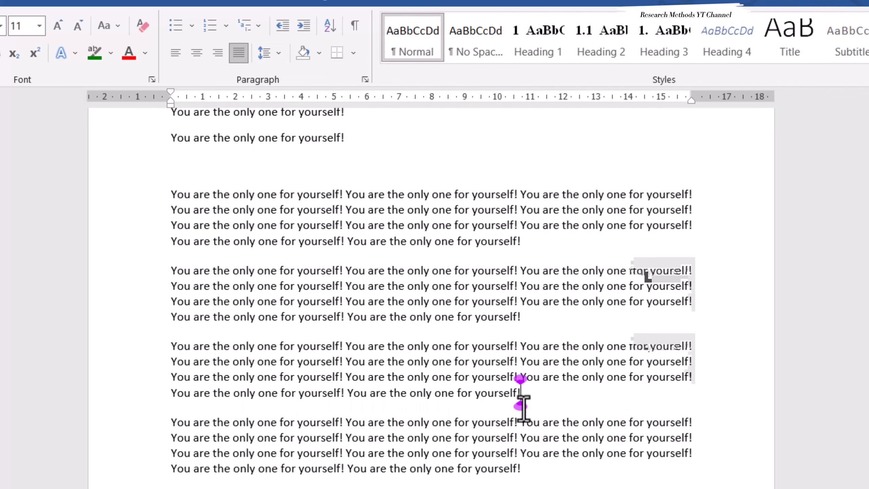
pyautogui.click(528, 468)
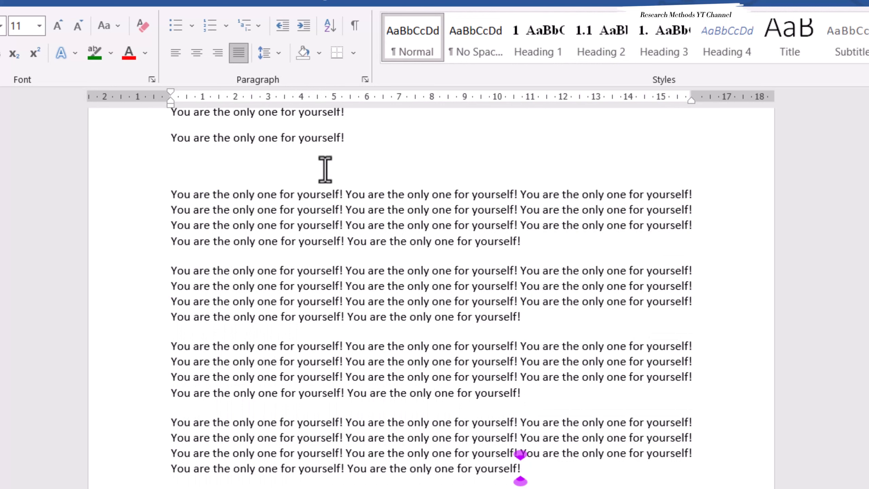
pyautogui.click(278, 54)
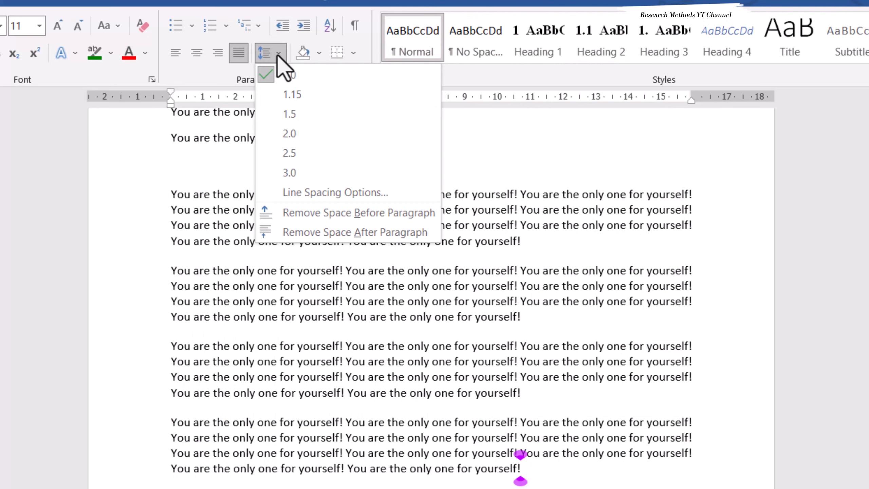
pyautogui.click(239, 350)
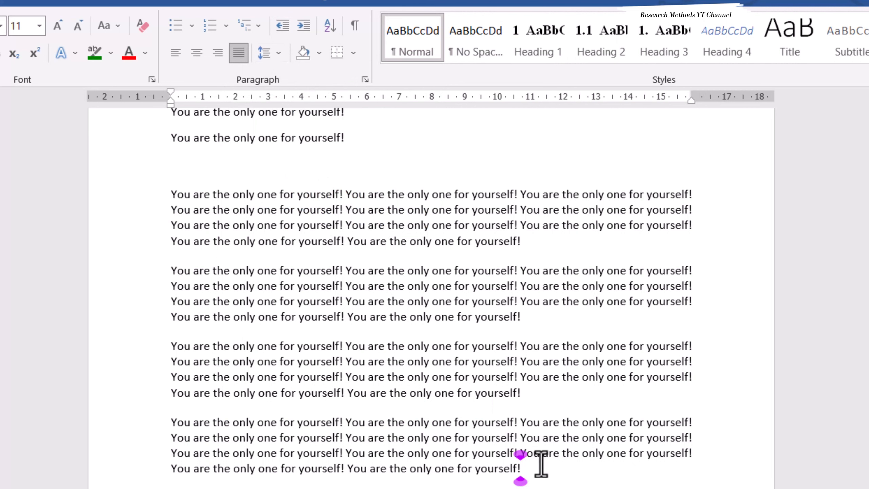
# Shade the first long paragraph with the second gold theme tint, and change the shading to the lightest gold tint
pyautogui.moveTo(529, 247); pyautogui.dragTo(162, 198)
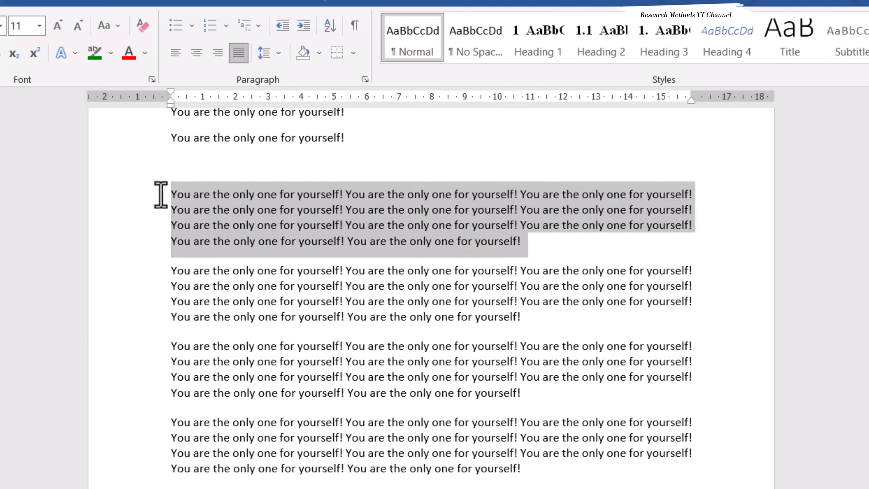
pyautogui.click(319, 54)
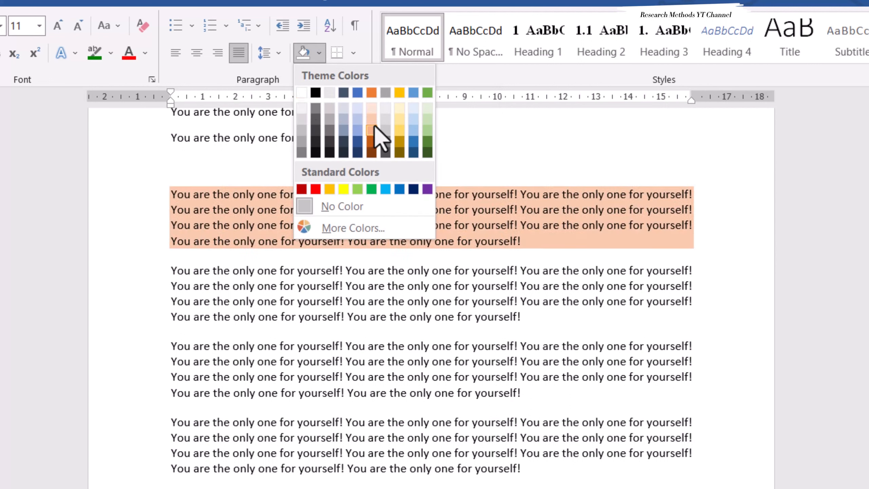
pyautogui.click(399, 124)
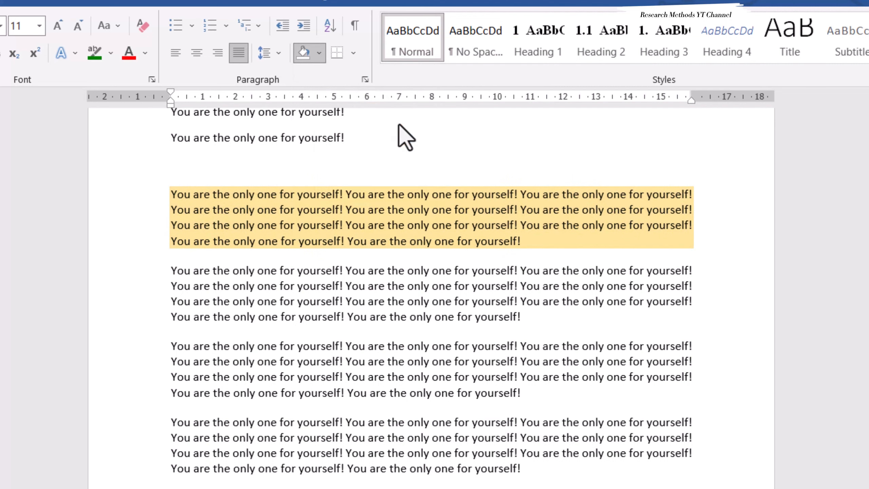
pyautogui.click(318, 54)
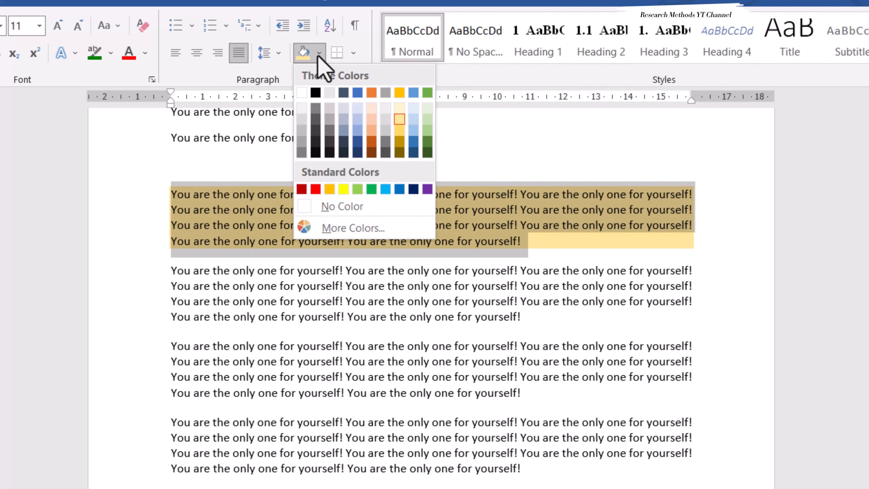
pyautogui.click(399, 109)
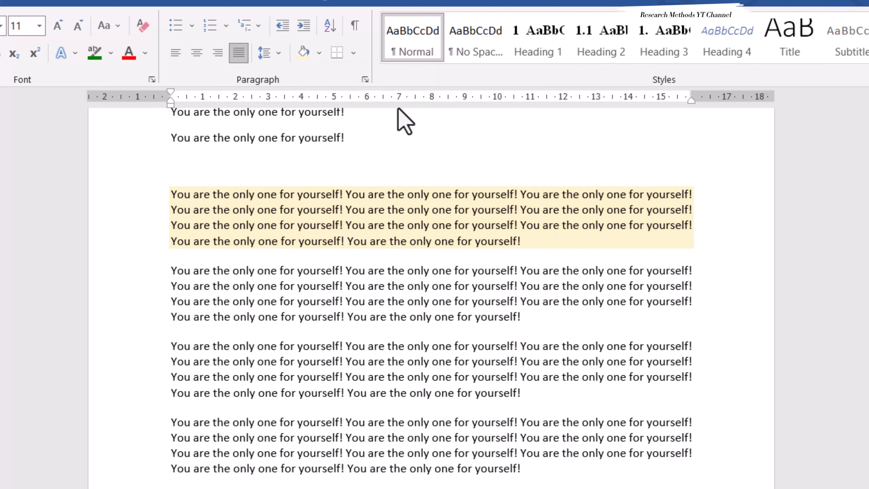
# Change the first long paragraph's shading to the lightest tint of the standard blue theme color
pyautogui.click(316, 54)
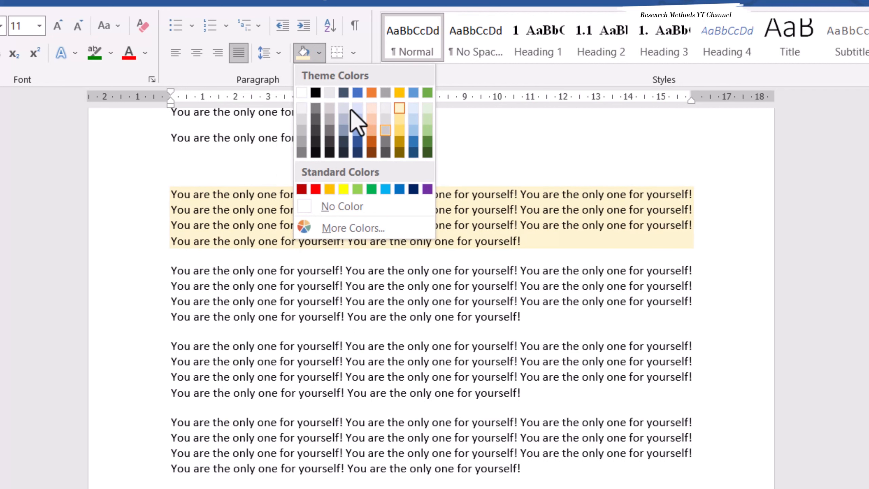
pyautogui.click(357, 109)
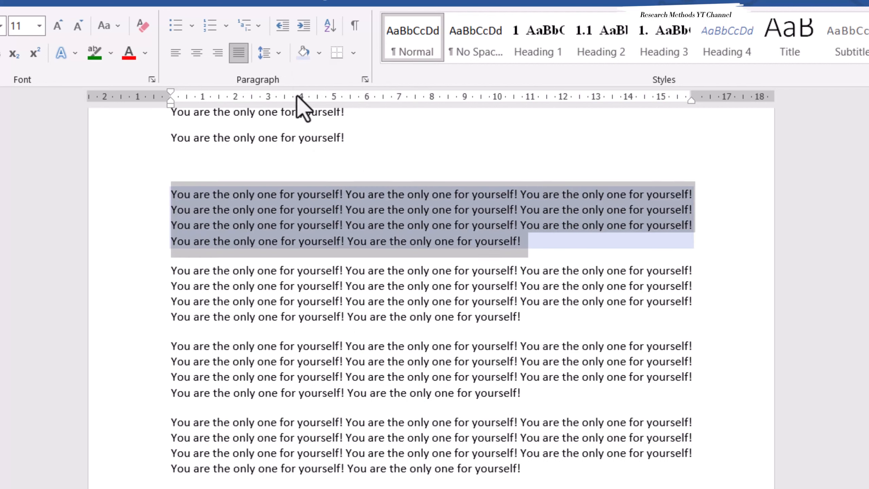
pyautogui.click(321, 57)
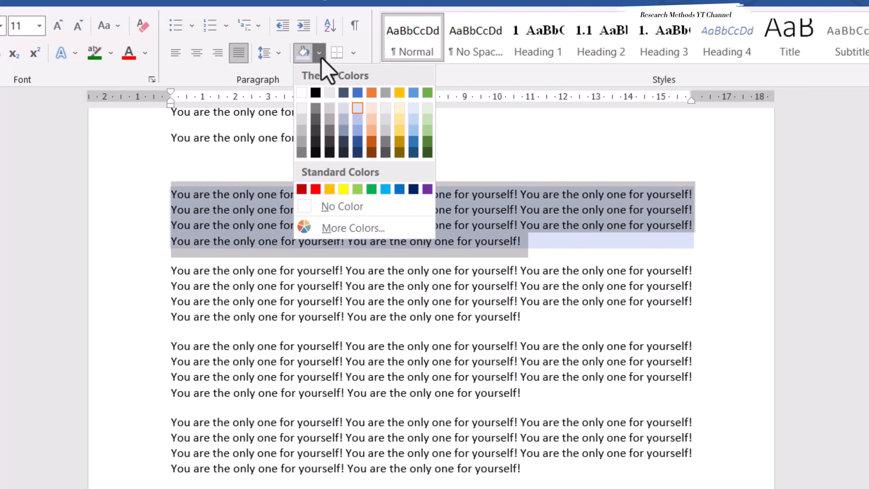
pyautogui.click(322, 58)
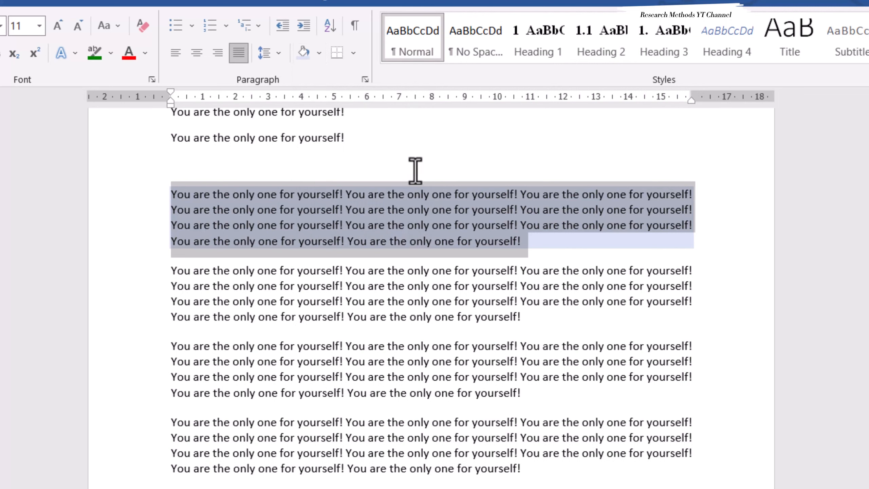
# Apply outside borders around the first long paragraph
pyautogui.click(353, 53)
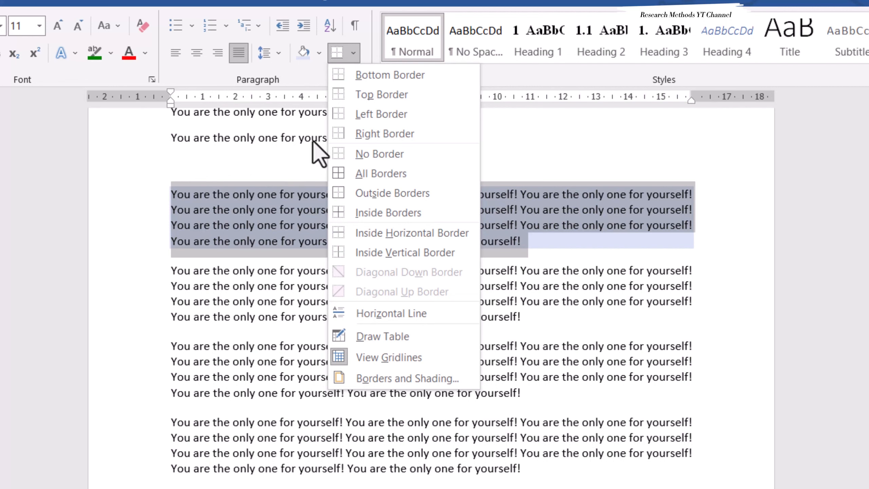
pyautogui.click(354, 200)
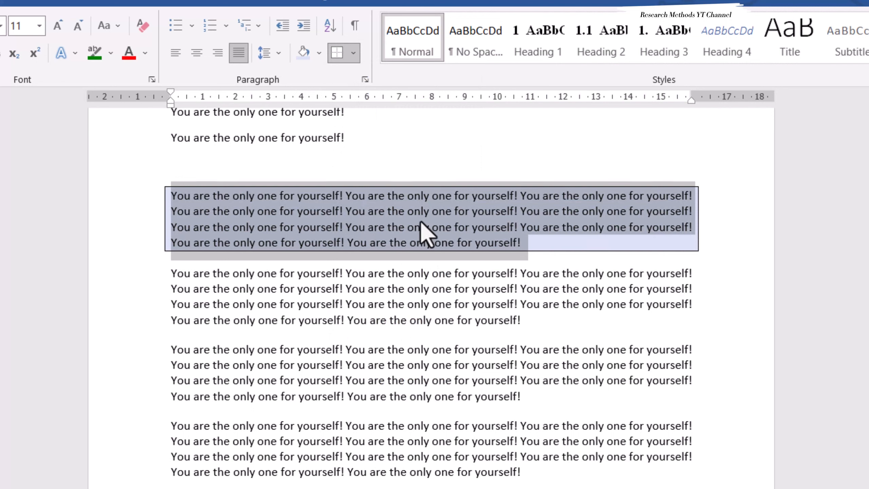
pyautogui.click(528, 242)
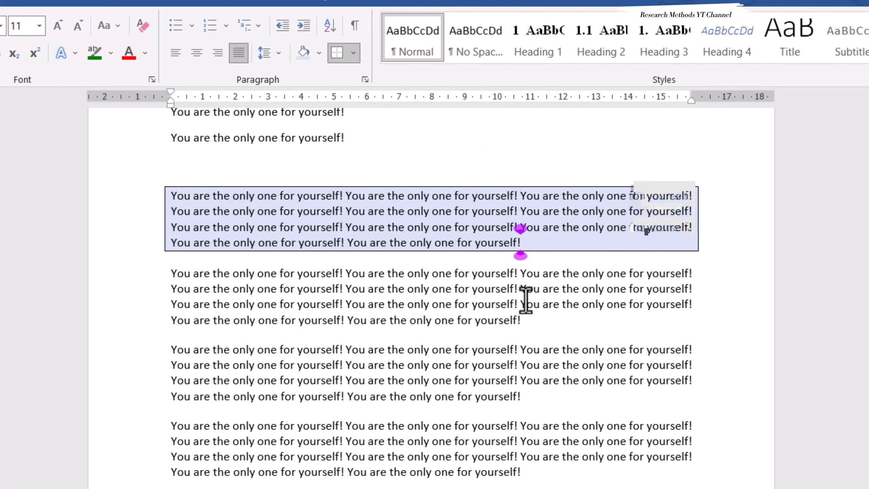
# Shade the second long paragraph with the third orange theme tint and give it a bottom border
pyautogui.moveTo(521, 322); pyautogui.dragTo(172, 279)
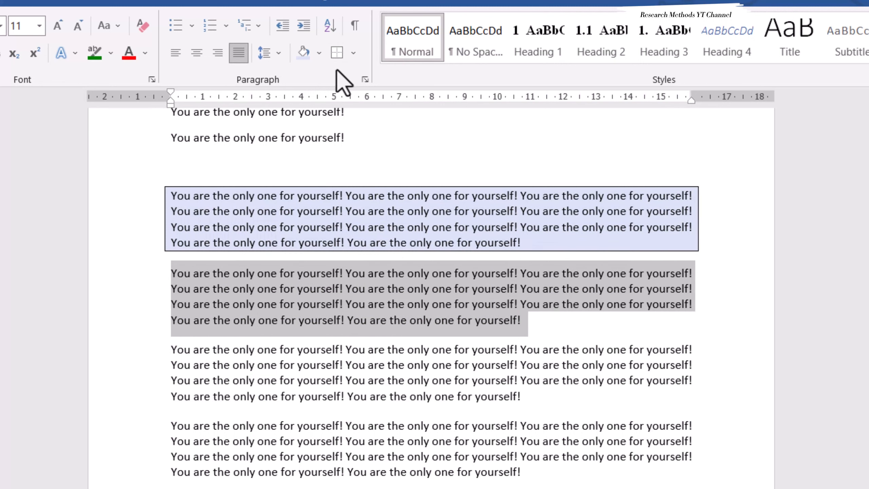
pyautogui.click(320, 54)
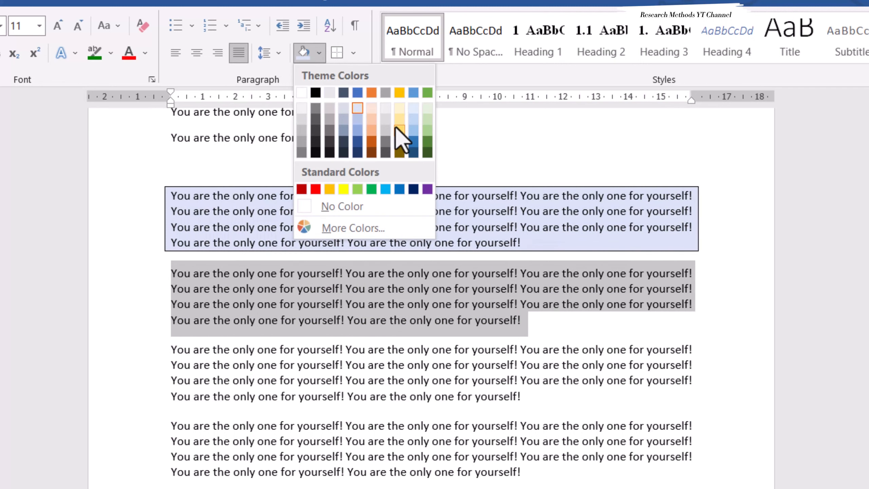
pyautogui.click(373, 133)
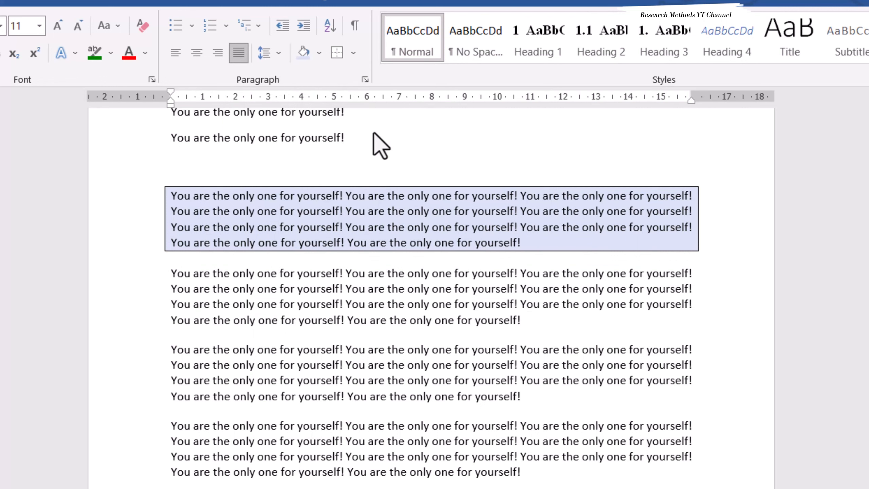
pyautogui.click(353, 57)
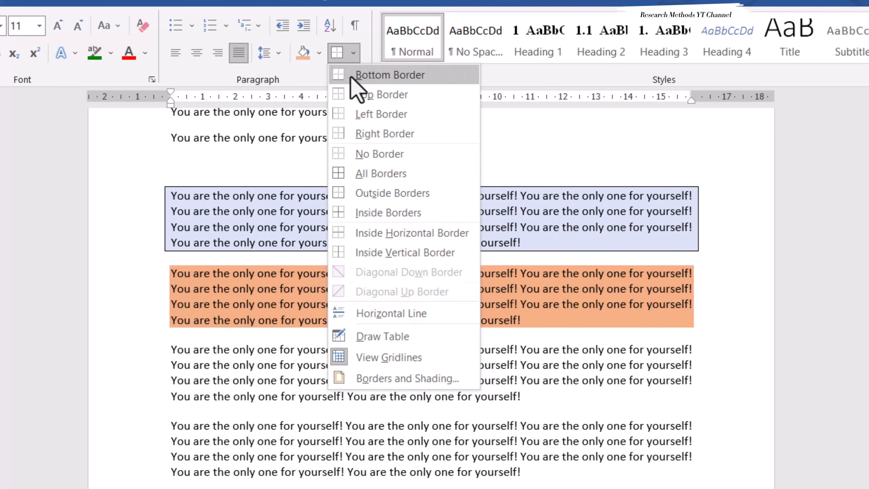
pyautogui.click(351, 76)
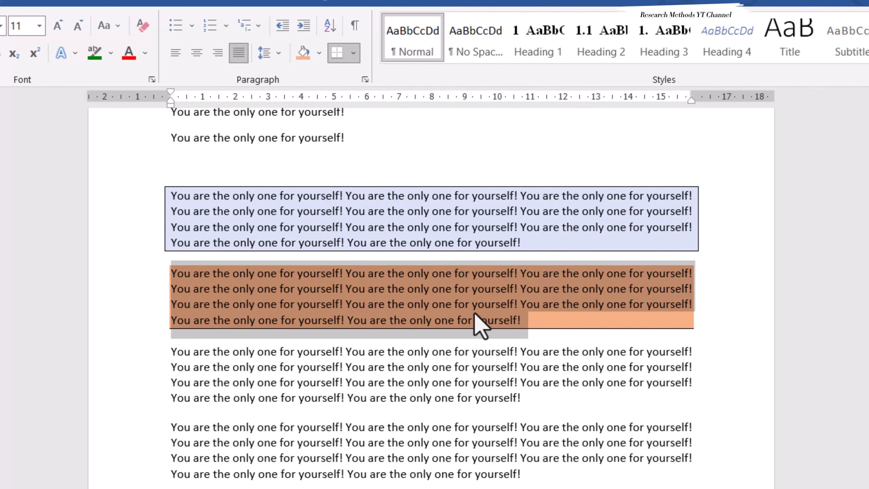
pyautogui.click(522, 326)
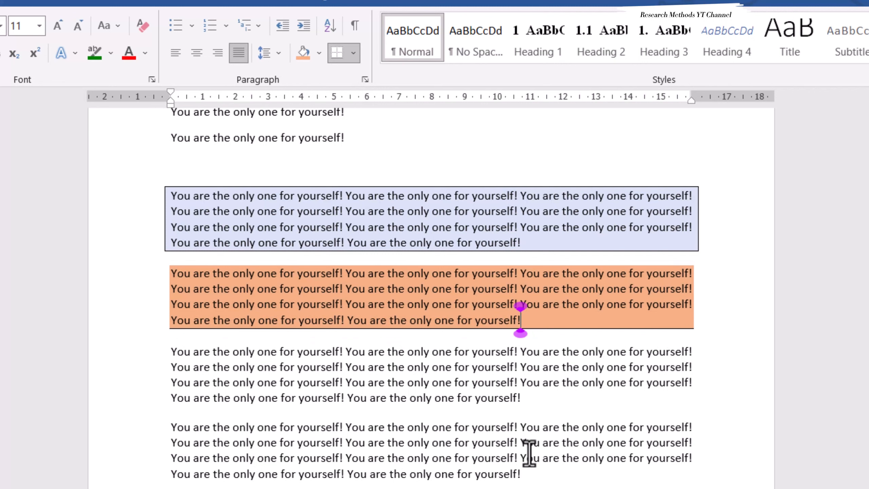
# Select the fourth long paragraph and apply a top border to it
pyautogui.moveTo(419, 466); pyautogui.dragTo(160, 434)
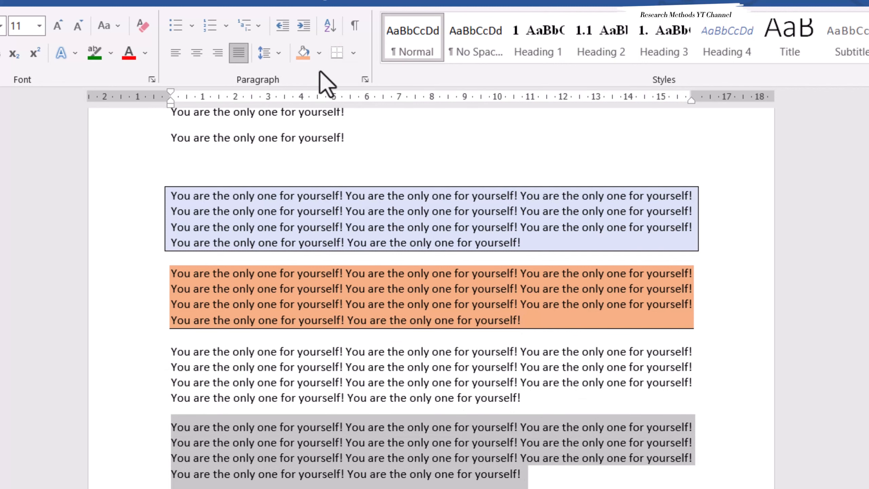
pyautogui.click(354, 54)
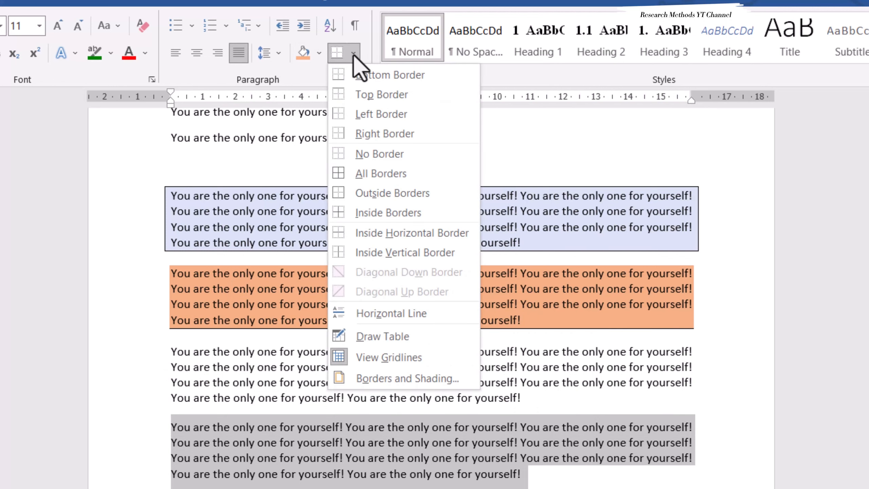
pyautogui.click(357, 94)
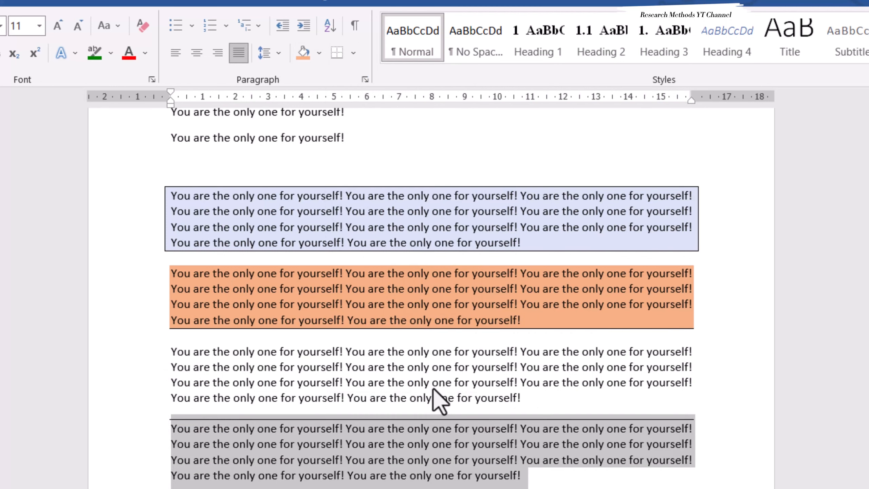
# Select the third long paragraph and apply a left border to it
pyautogui.moveTo(517, 399); pyautogui.dragTo(179, 355)
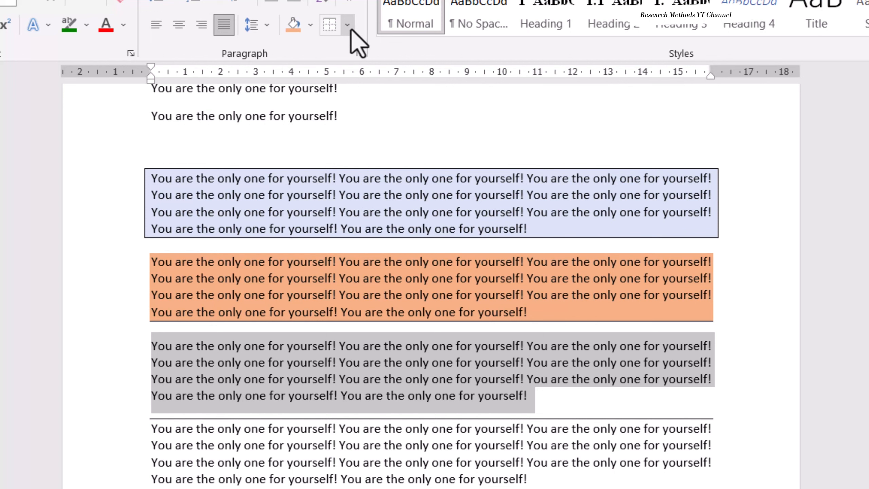
pyautogui.click(348, 27)
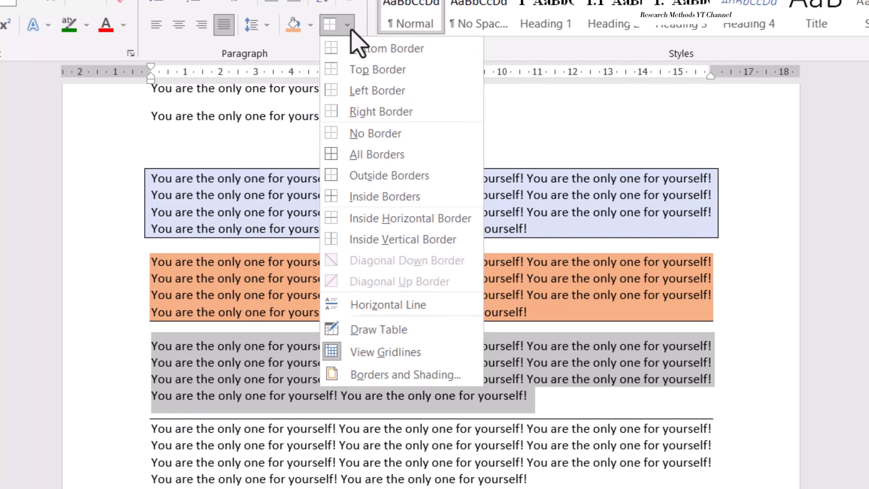
pyautogui.click(336, 91)
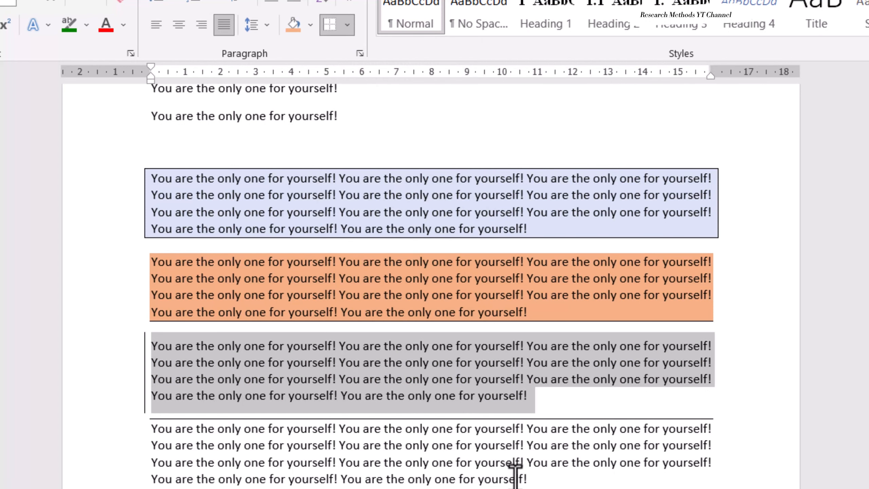
# Apply a right border to the fifth long paragraph
pyautogui.click(546, 479)
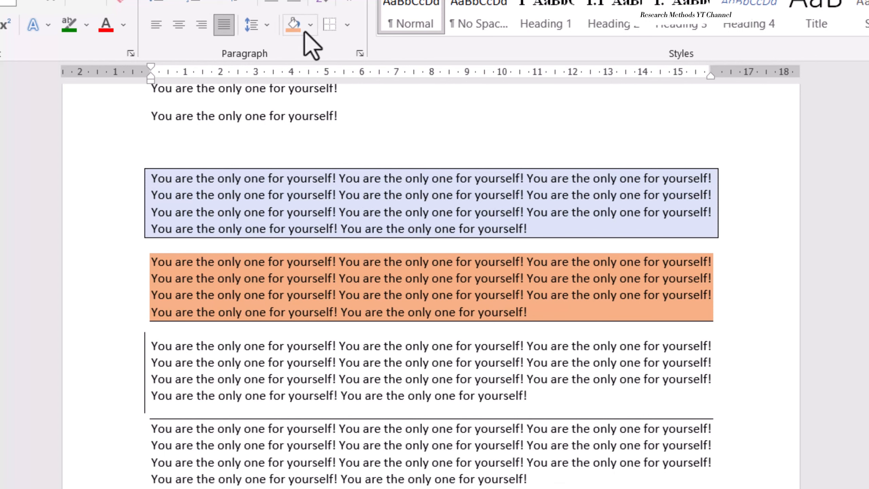
pyautogui.click(347, 28)
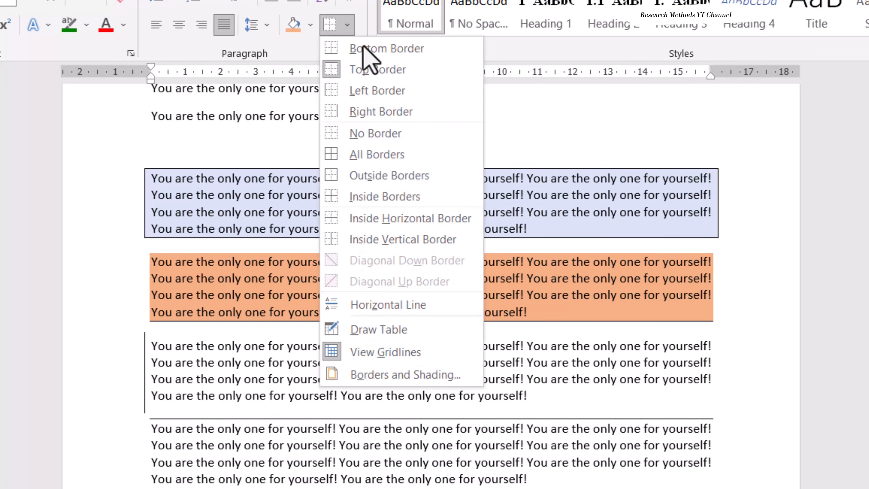
pyautogui.click(377, 113)
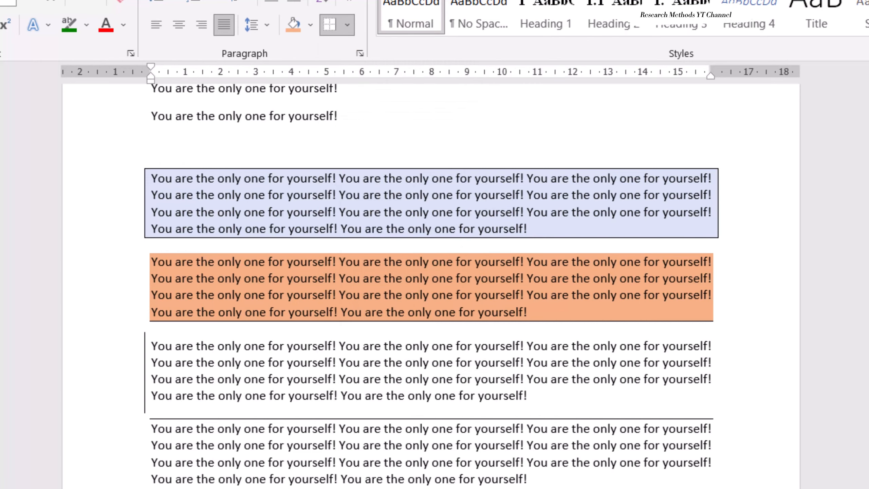
pyautogui.scroll(-2, 523, 484)
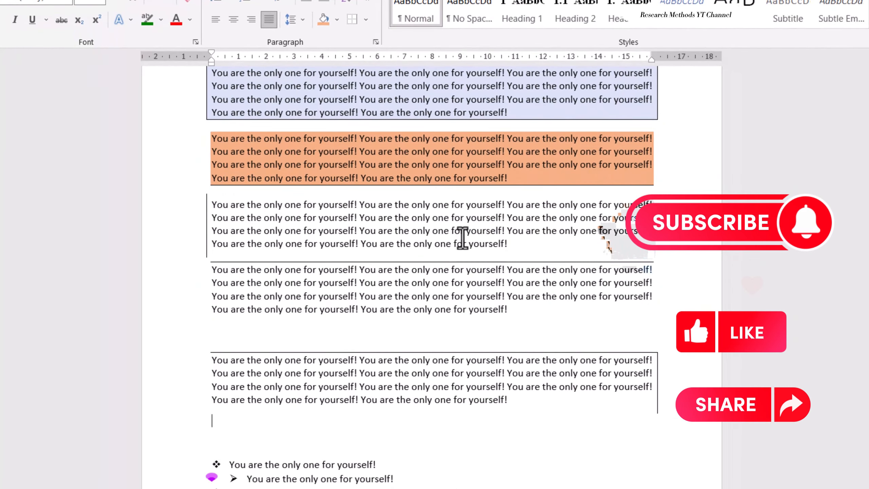
pyautogui.scroll(2, 434, 345)
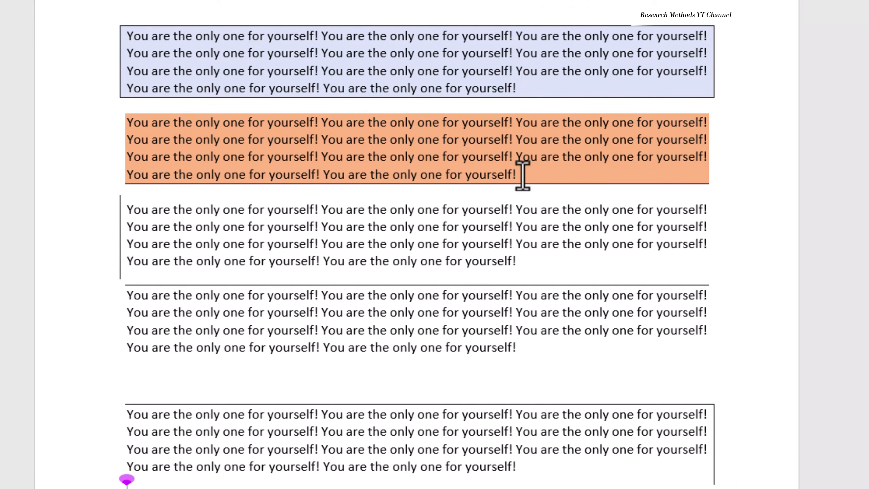
# Select the blue-shaded first long paragraph and make its text bold and italic
pyautogui.moveTo(522, 90); pyautogui.dragTo(249, 32)
pyautogui.moveTo(313, 108); pyautogui.dragTo(251, 119)
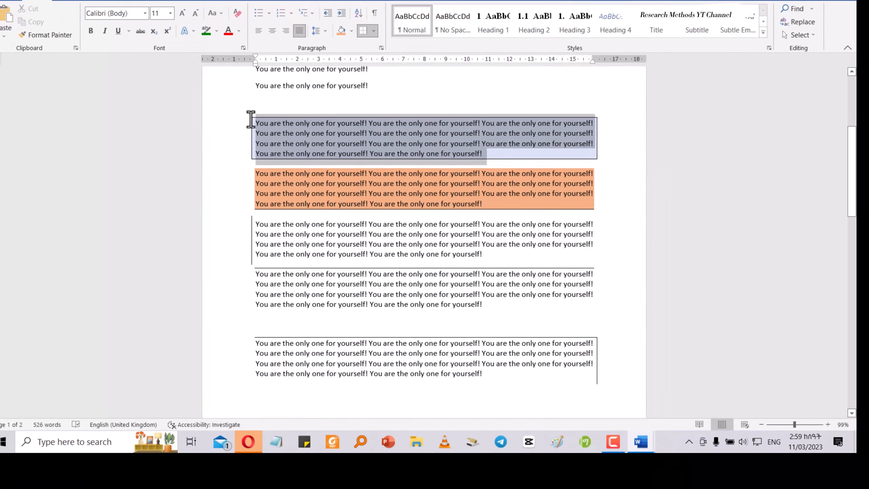
pyautogui.click(90, 32)
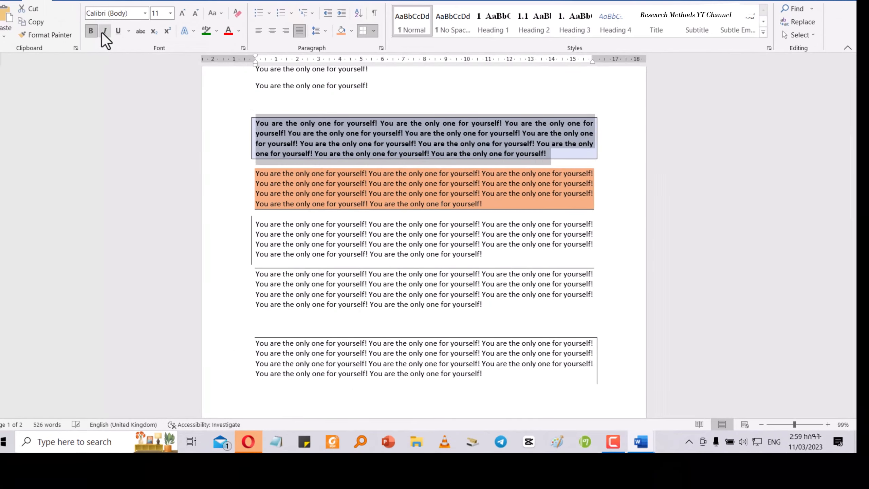
pyautogui.click(105, 32)
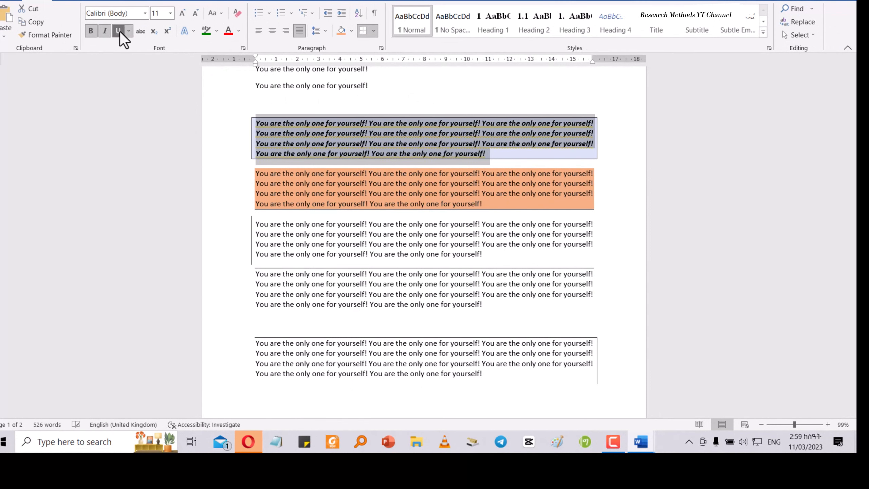
pyautogui.click(120, 31)
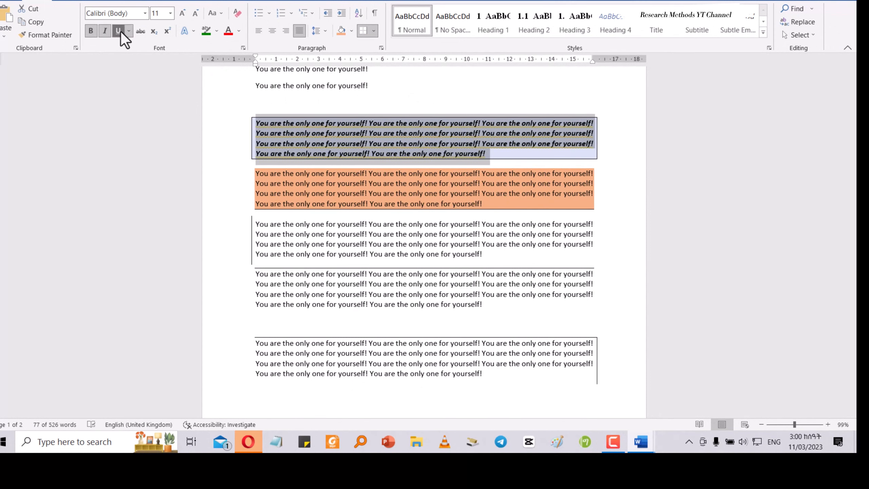
# Apply the first black text effect to the first long paragraph and set its font color to red
pyautogui.click(192, 31)
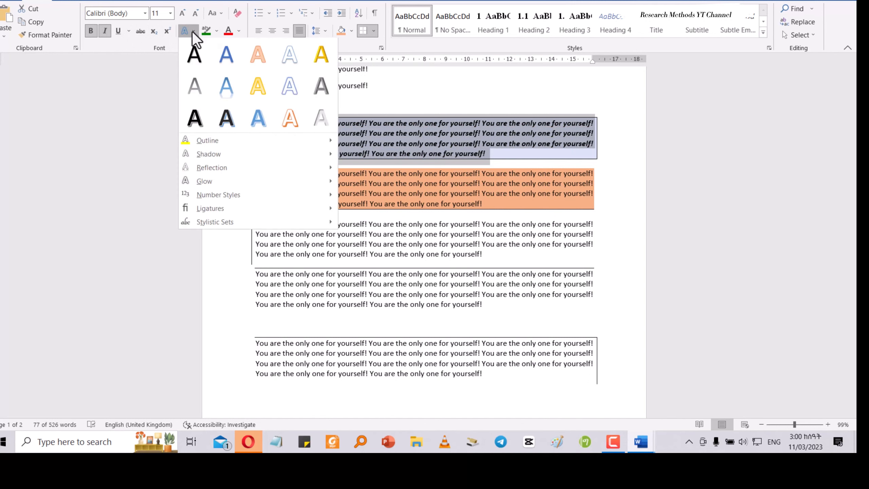
pyautogui.click(203, 61)
pyautogui.hotkey('ctrl', 'z')
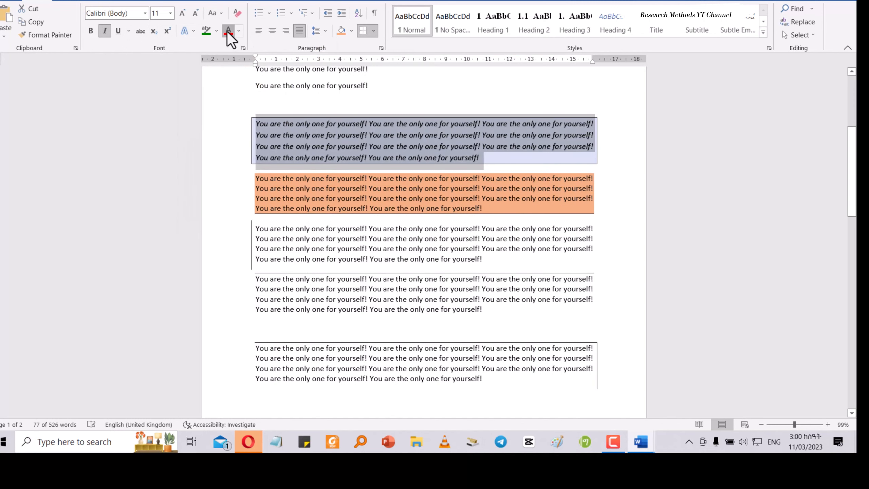
pyautogui.click(227, 33)
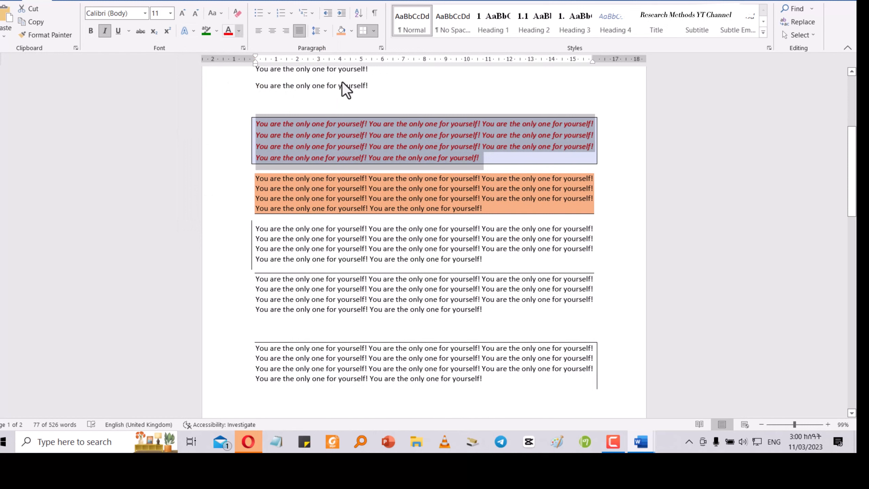
pyautogui.click(421, 211)
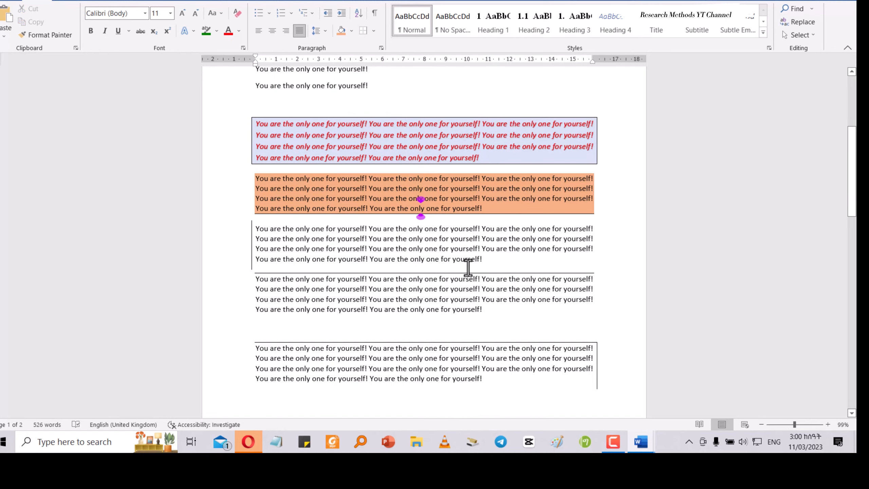
# Review the character, list, shading and border formatting across both pages of the document
pyautogui.scroll(-7, 468, 267)
pyautogui.scroll(11, 468, 268)
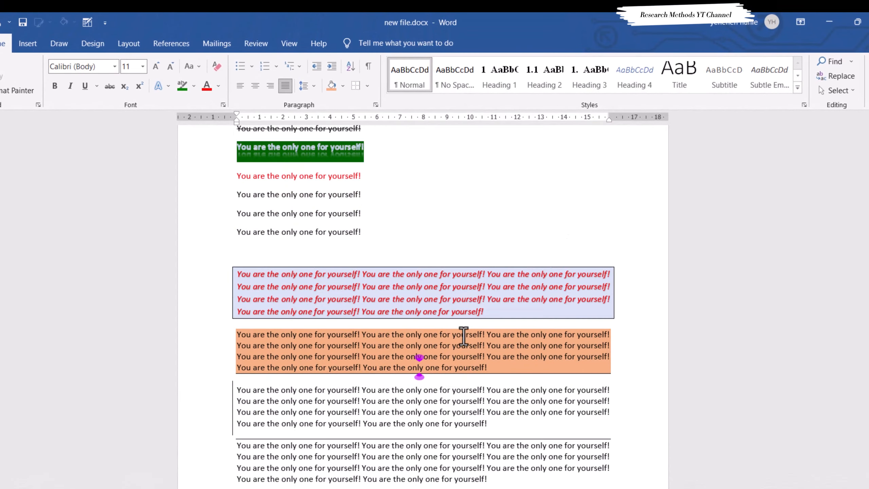
pyautogui.scroll(-7, 430, 274)
pyautogui.scroll(10, 430, 275)
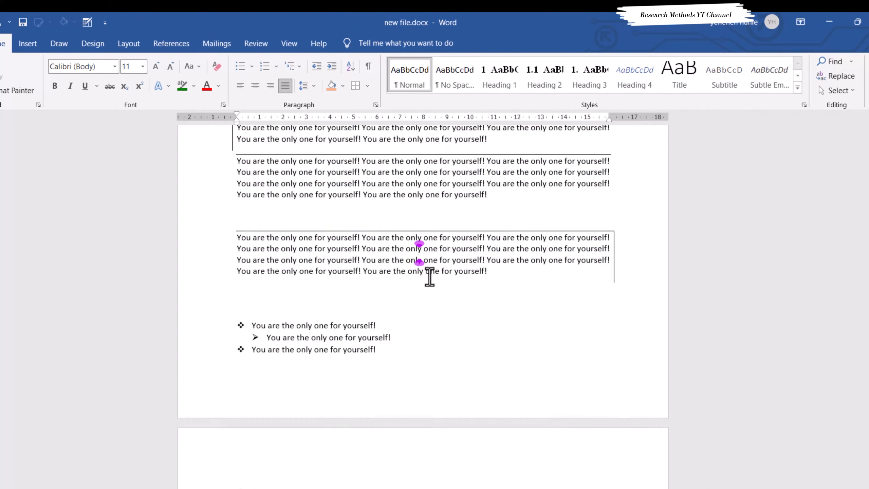
pyautogui.scroll(-10, 429, 277)
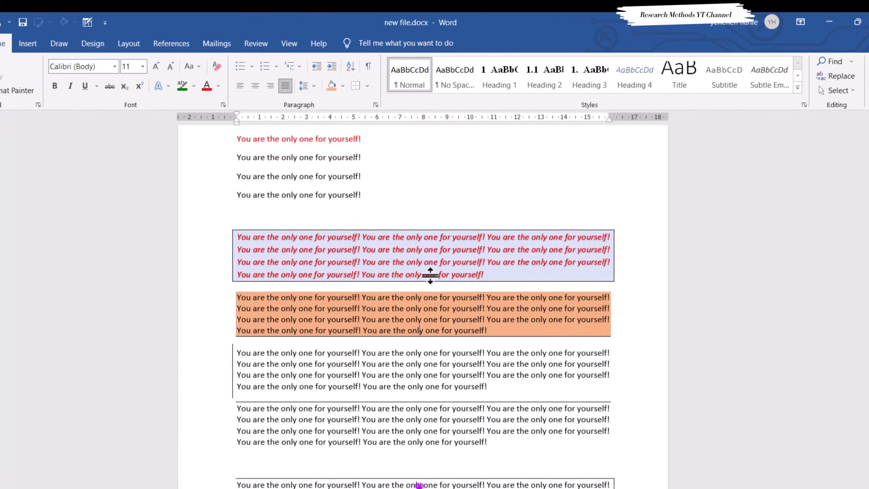
pyautogui.scroll(-10, 430, 277)
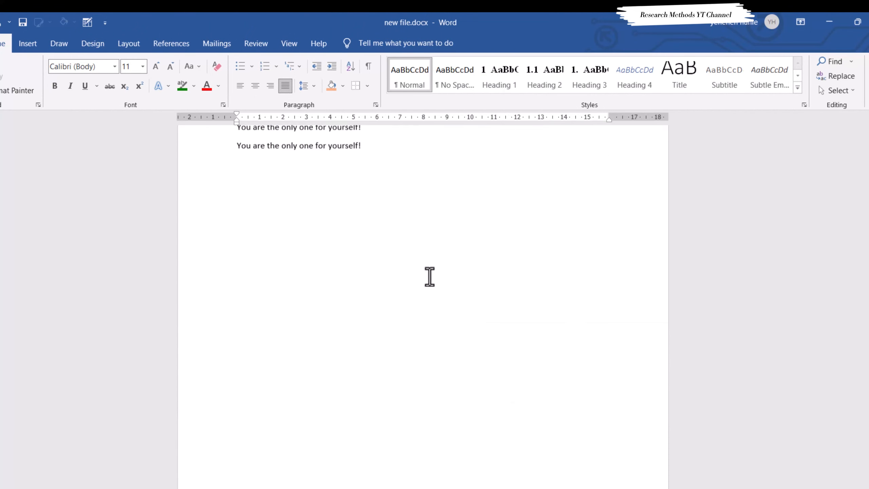
pyautogui.scroll(8, 429, 277)
pyautogui.scroll(8, 430, 277)
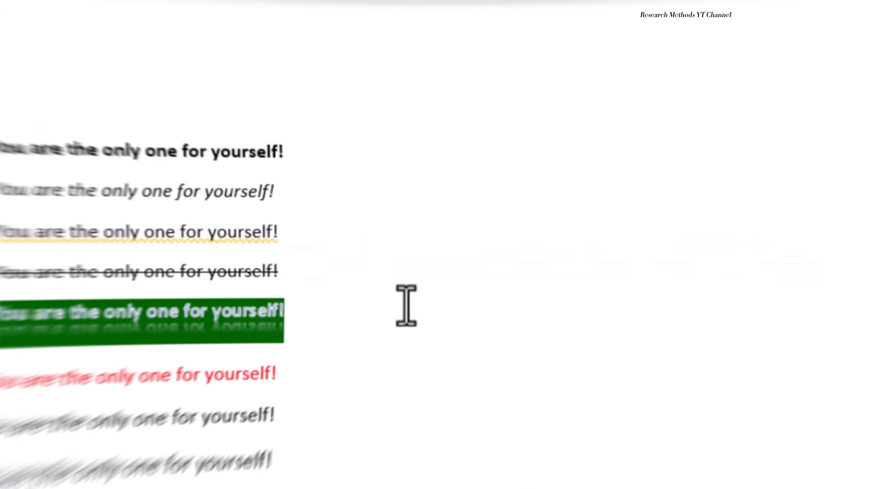